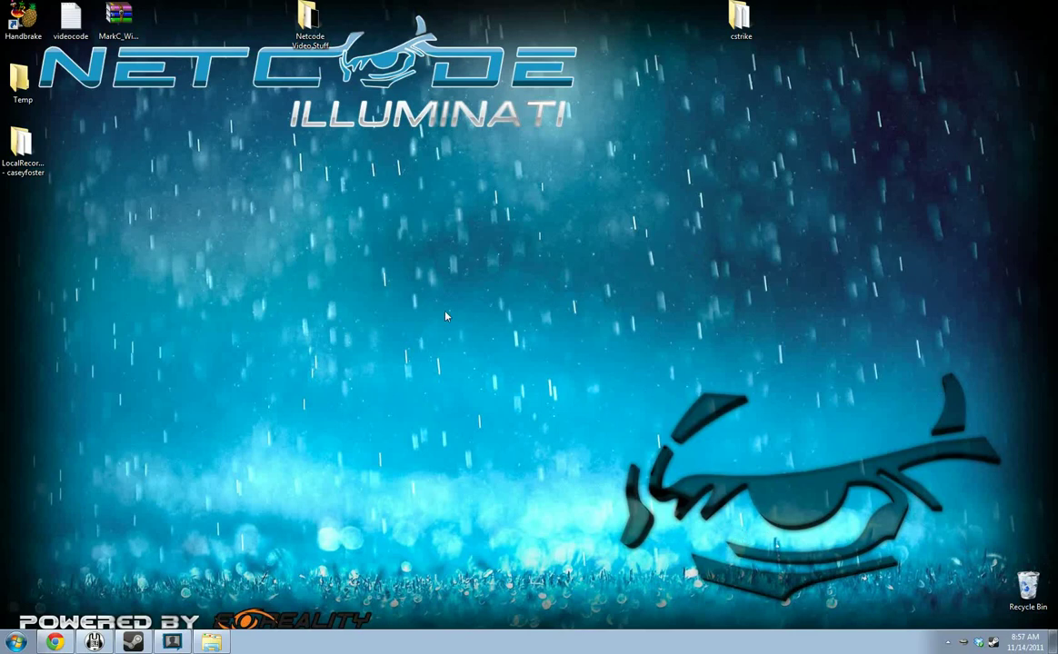
{"action": "left_click", "coordinate": [389, 271]}
{"action": "mouse_move", "coordinate": [381, 298]}
{"action": "left_mouse_down"}
{"action": "mouse_move", "coordinate": [391, 269]}
{"action": "mouse_move", "coordinate": [383, 298]}
{"action": "left_mouse_up"}
{"action": "mouse_move", "coordinate": [672, 441]}
{"action": "left_mouse_down"}
{"action": "mouse_move", "coordinate": [754, 387]}
{"action": "mouse_move", "coordinate": [683, 427]}
{"action": "mouse_move", "coordinate": [669, 452]}
{"action": "left_mouse_up"}
- Open the global 3D settings in the NVIDIA Control Panel and set Ambient Occlusion to Off
{"action": "right_click", "coordinate": [371, 230]}
{"action": "left_click", "coordinate": [438, 323]}
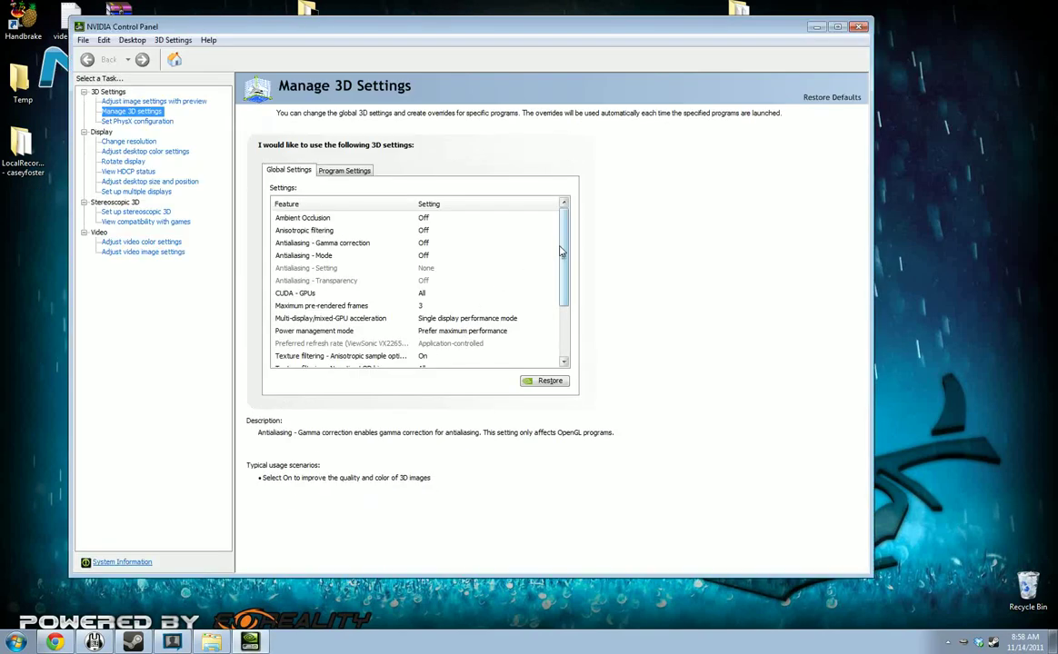
{"action": "left_click", "coordinate": [448, 220]}
{"action": "left_click", "coordinate": [448, 220]}
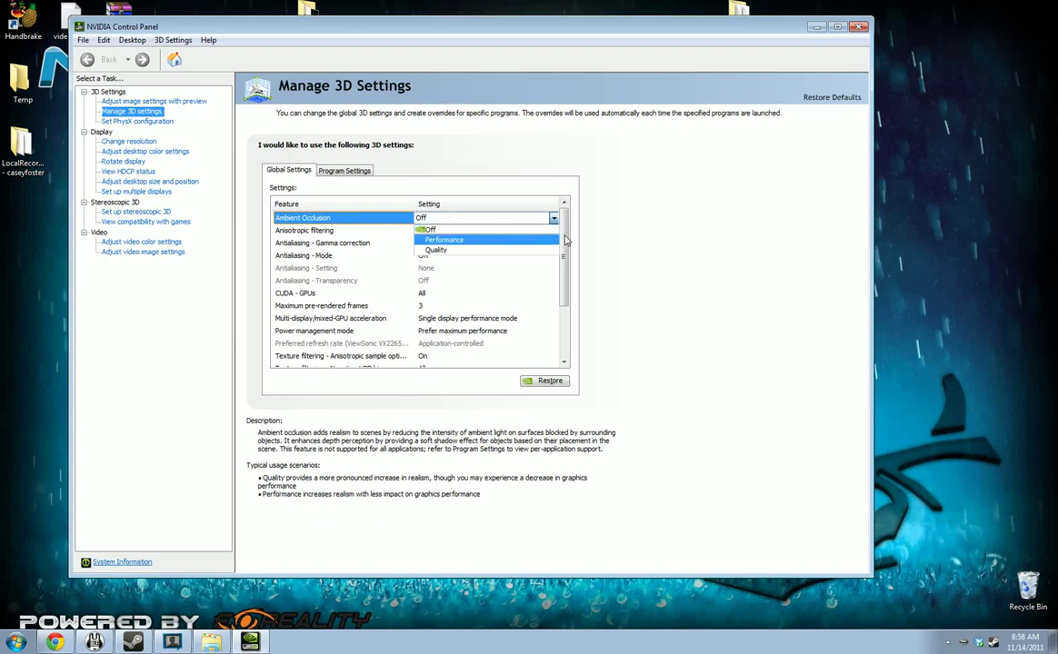
{"action": "left_click", "coordinate": [441, 229]}
- Set Anisotropic filtering, Antialiasing - Gamma correction and Antialiasing - Mode to Off
{"action": "left_click", "coordinate": [446, 231]}
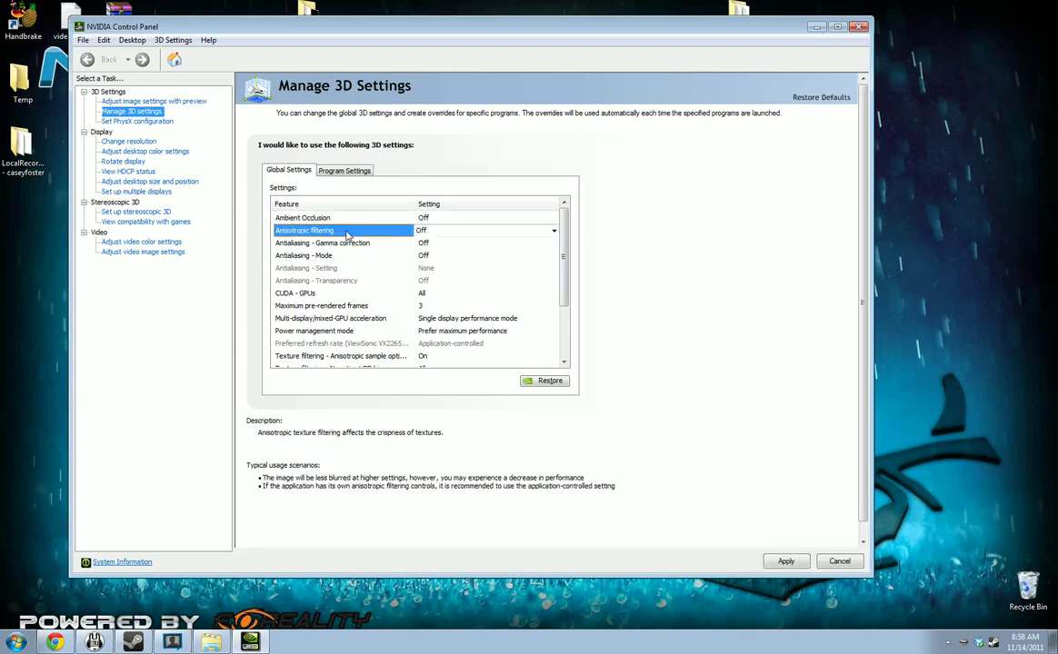
{"action": "left_click", "coordinate": [445, 231]}
{"action": "left_click", "coordinate": [449, 232]}
{"action": "left_click", "coordinate": [455, 244]}
{"action": "left_click", "coordinate": [457, 245]}
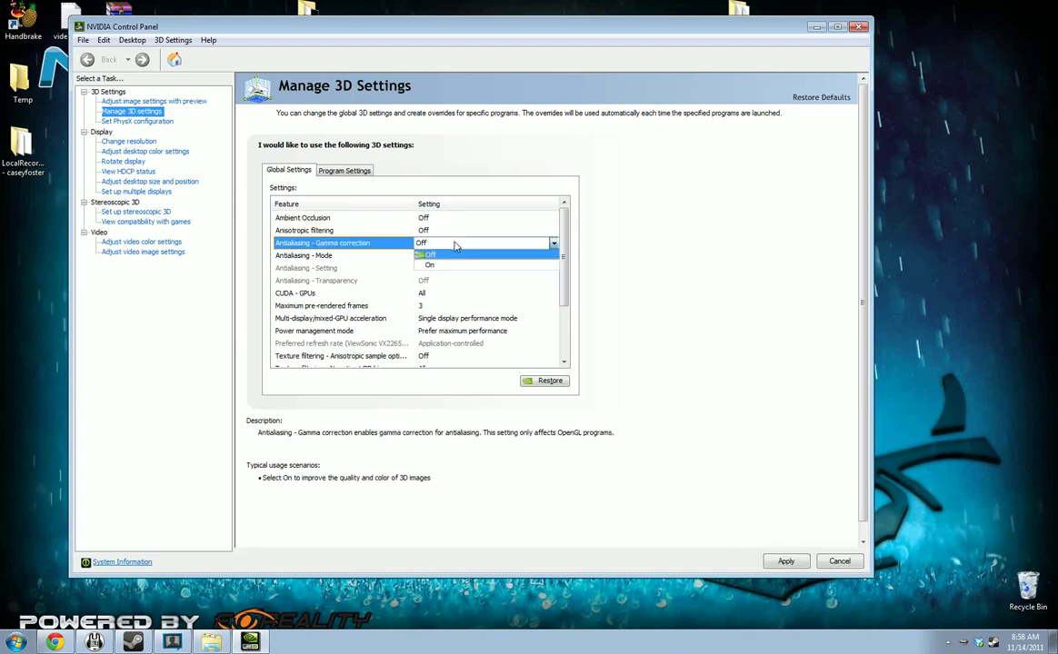
{"action": "left_click", "coordinate": [455, 255]}
{"action": "left_click", "coordinate": [455, 259]}
{"action": "left_click", "coordinate": [455, 257]}
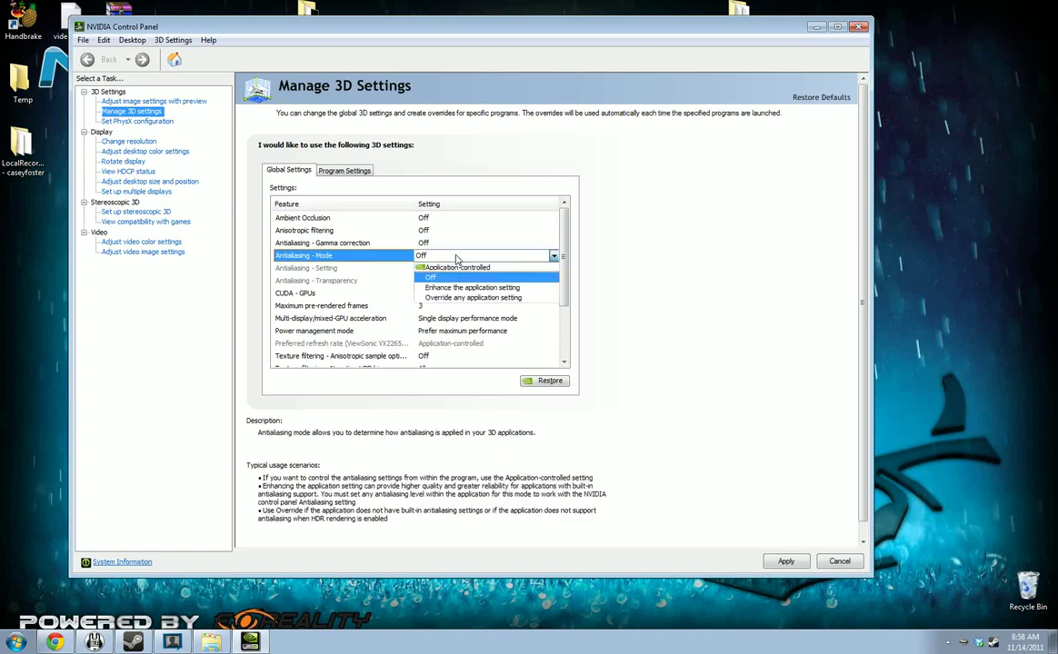
{"action": "left_click", "coordinate": [484, 259]}
- Set the Power management mode to Prefer maximum performance
{"action": "left_click_drag", "start_coordinate": [572, 276], "coordinate": [565, 335]}
{"action": "left_click", "coordinate": [490, 258]}
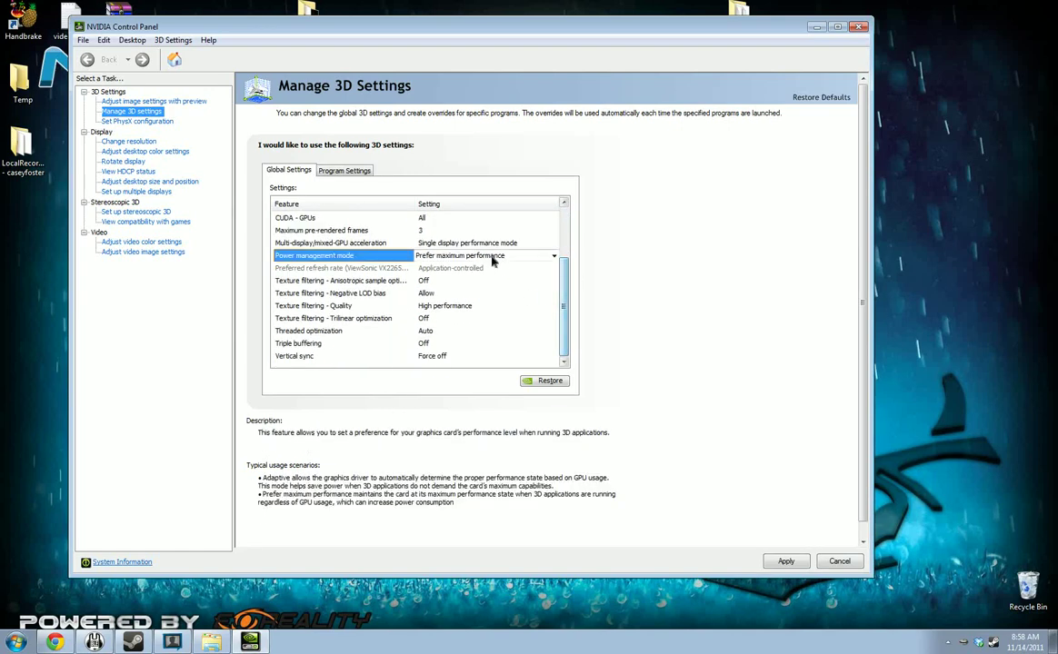
{"action": "left_click", "coordinate": [493, 257]}
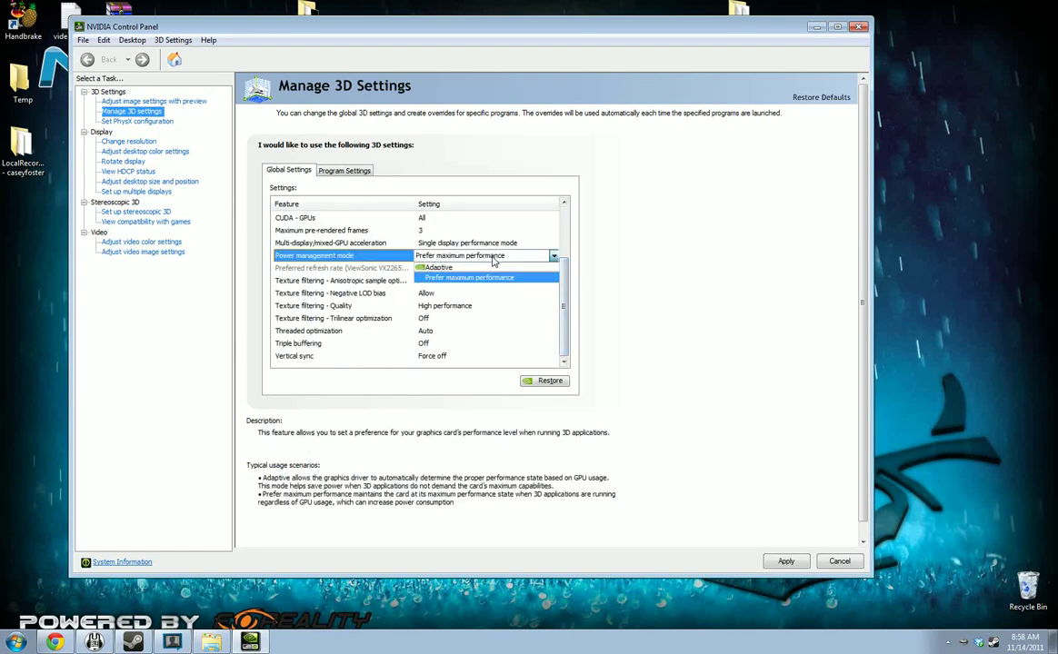
{"action": "left_click", "coordinate": [565, 317]}
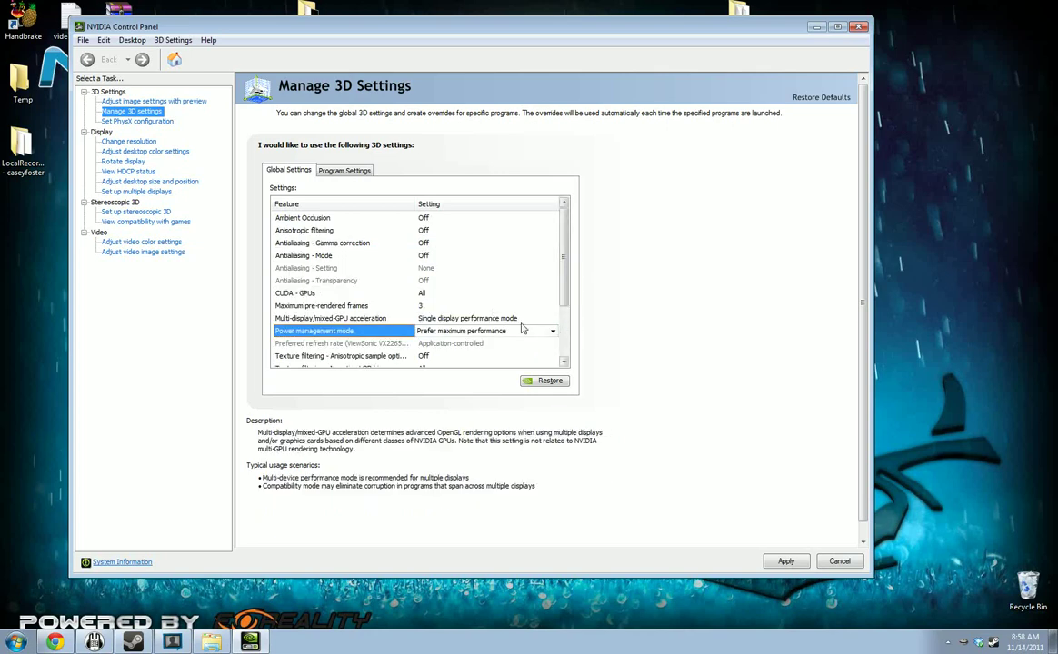
- Widen the Feature column slightly and set Texture filtering - Quality to High performance
{"action": "left_click_drag", "start_coordinate": [566, 259], "coordinate": [559, 289]}
{"action": "scroll", "coordinate": [561, 293], "scroll_direction": "down", "scroll_amount": 1}
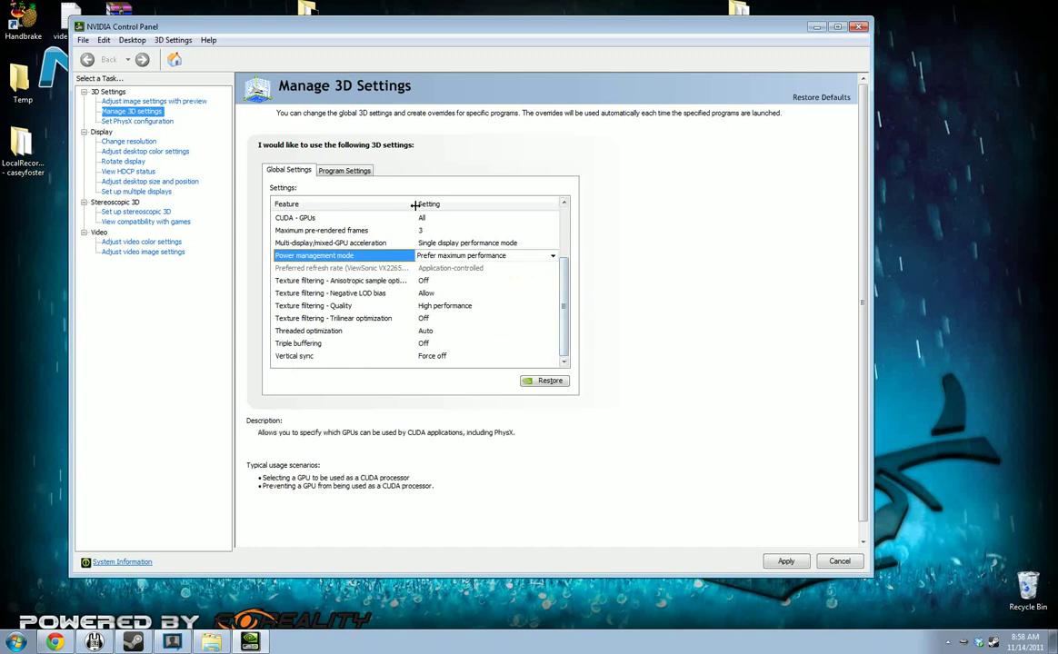
{"action": "mouse_move", "coordinate": [416, 204]}
{"action": "left_mouse_down"}
{"action": "mouse_move", "coordinate": [436, 204]}
{"action": "mouse_move", "coordinate": [421, 204]}
{"action": "left_mouse_up"}
{"action": "scroll", "coordinate": [565, 336], "scroll_direction": "down", "scroll_amount": 1}
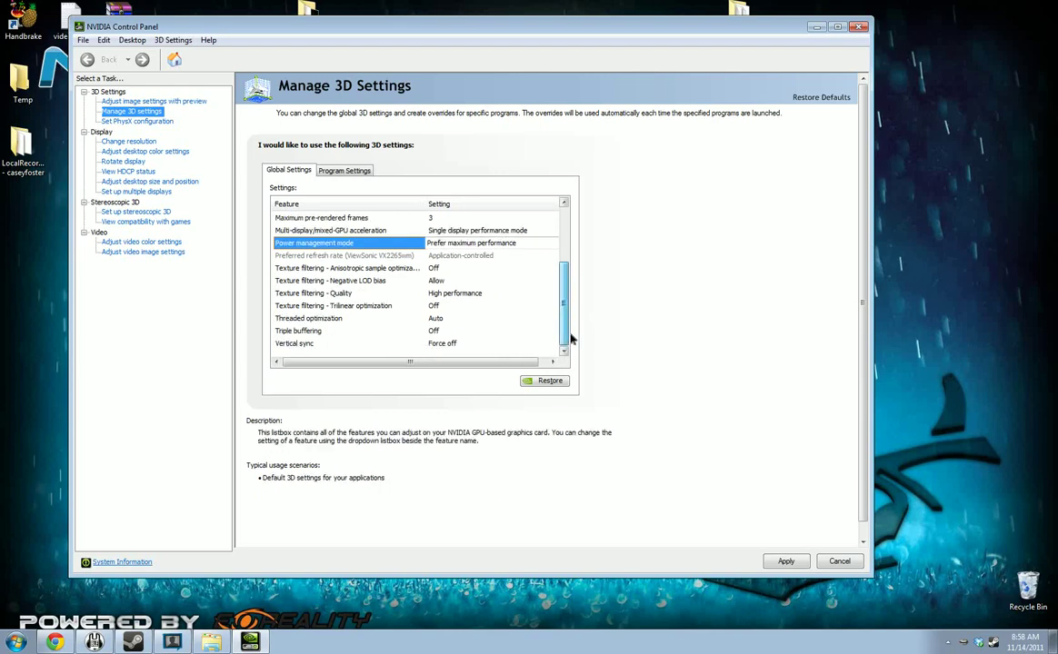
{"action": "left_click", "coordinate": [437, 293]}
{"action": "left_click", "coordinate": [465, 293]}
{"action": "left_click", "coordinate": [465, 335]}
{"action": "left_click_drag", "start_coordinate": [565, 298], "coordinate": [562, 345]}
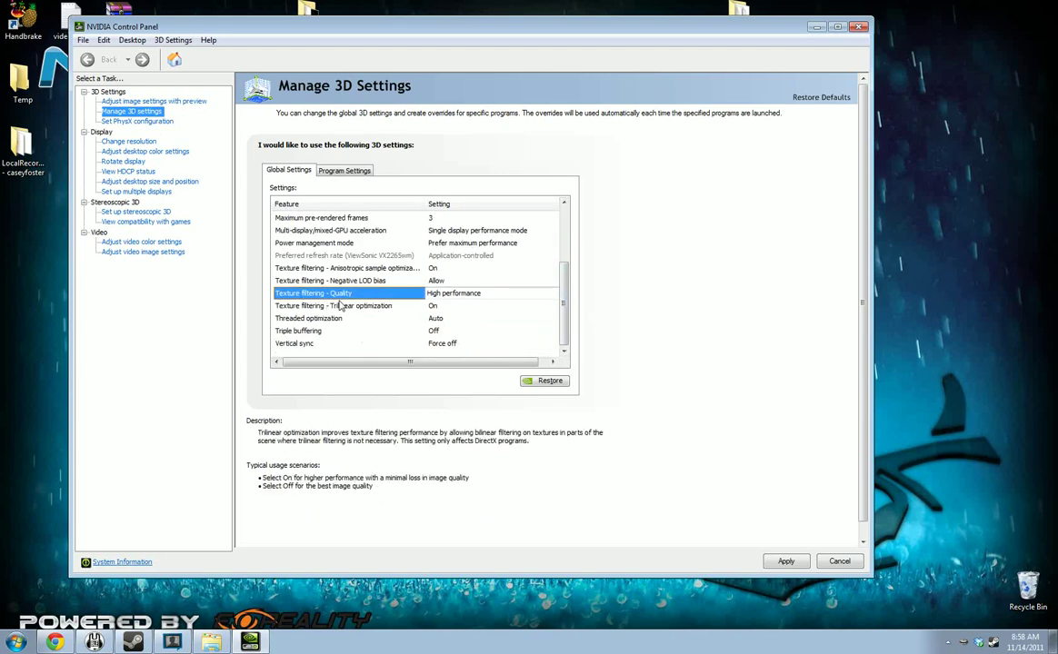
{"action": "left_click", "coordinate": [452, 292]}
{"action": "left_click", "coordinate": [453, 294]}
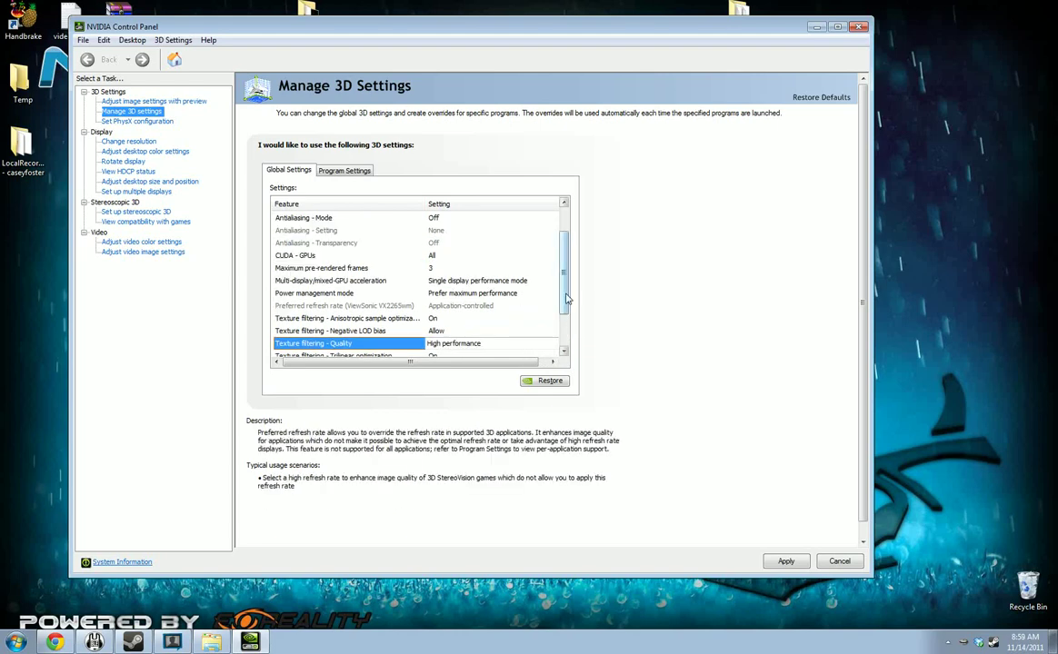
- Set Vertical sync to Force off and close the NVIDIA Control Panel, applying the changes
{"action": "left_click_drag", "start_coordinate": [566, 300], "coordinate": [564, 338]}
{"action": "left_click", "coordinate": [464, 346]}
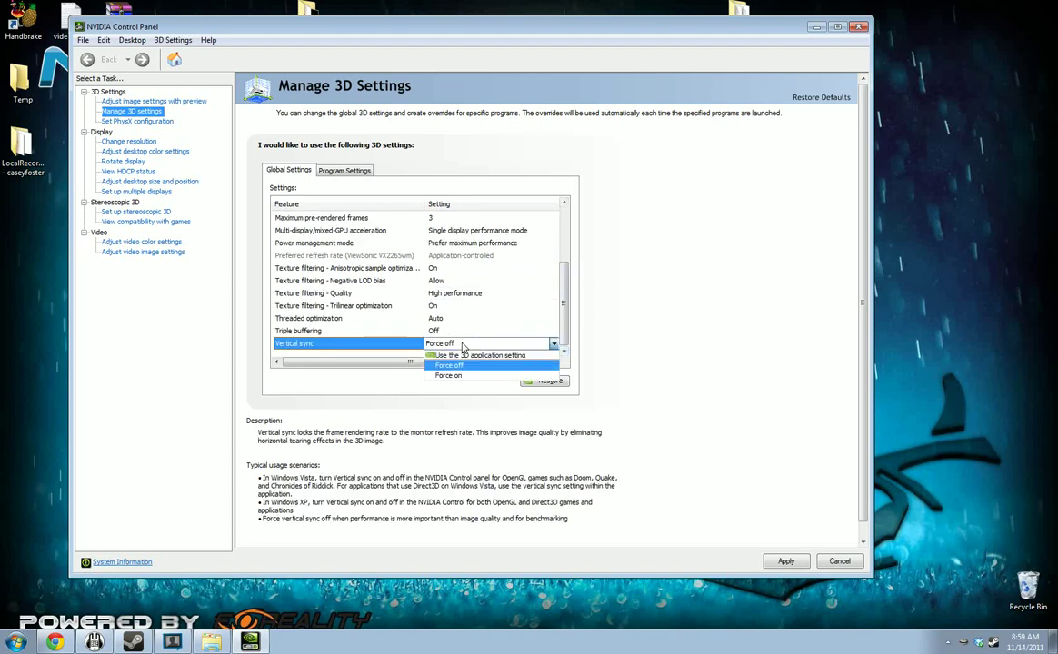
{"action": "left_click", "coordinate": [551, 343]}
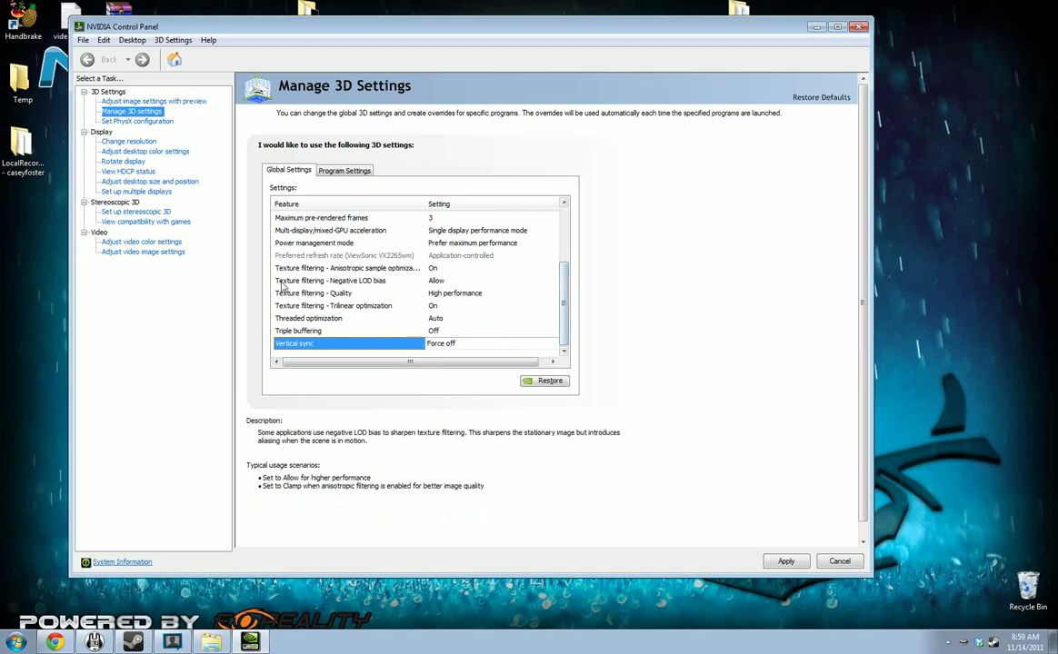
{"action": "left_click", "coordinate": [858, 27]}
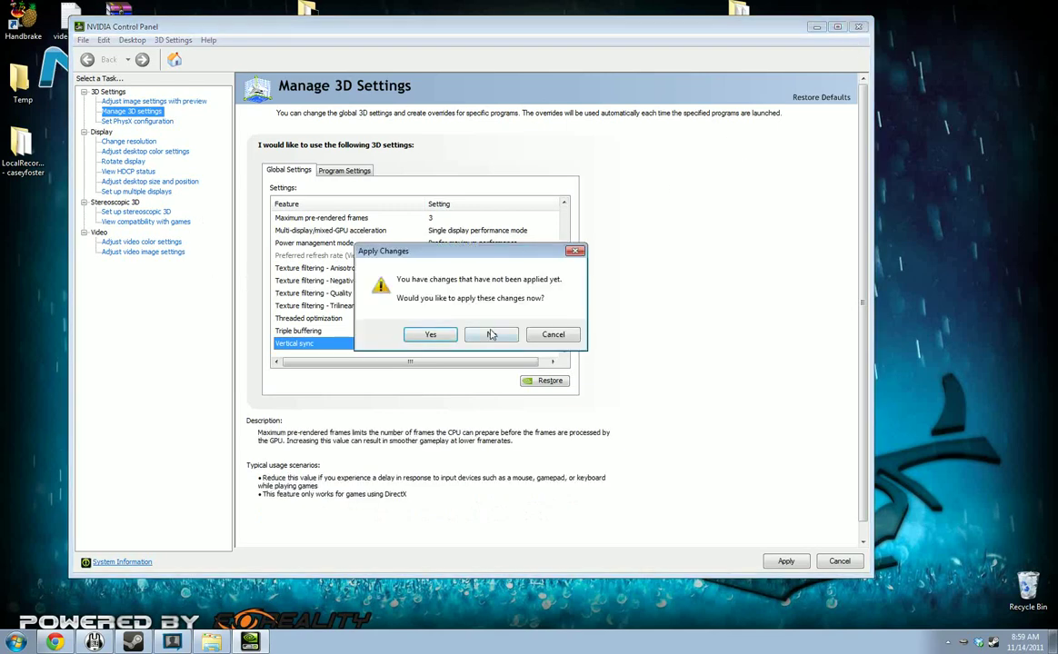
{"action": "left_click", "coordinate": [430, 335]}
- Check the available screen refresh rates in the monitor's advanced display properties, and leave the screen resolution settings without changes
{"action": "right_click", "coordinate": [396, 236]}
{"action": "left_click", "coordinate": [445, 372]}
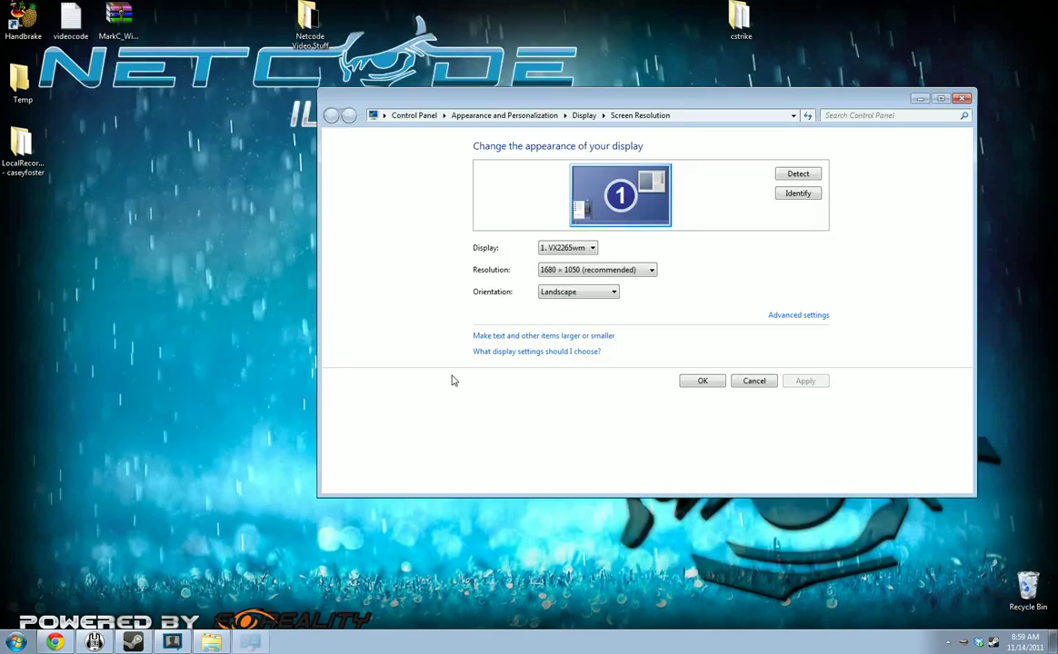
{"action": "left_click_drag", "start_coordinate": [596, 101], "coordinate": [560, 114]}
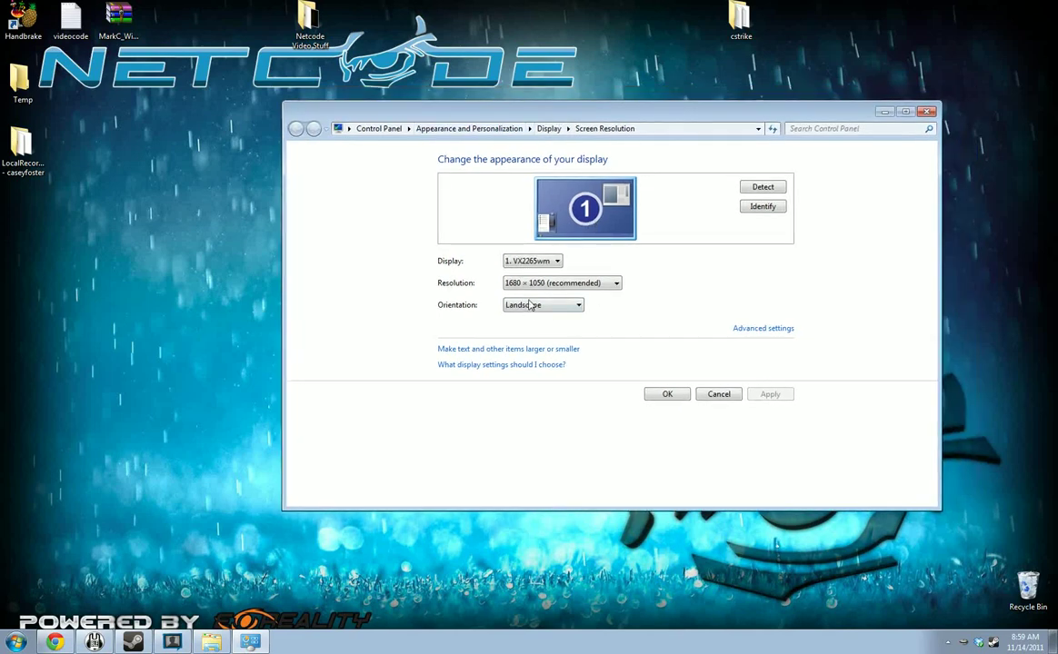
{"action": "left_click", "coordinate": [768, 329]}
{"action": "left_click", "coordinate": [349, 142]}
{"action": "left_click", "coordinate": [370, 241]}
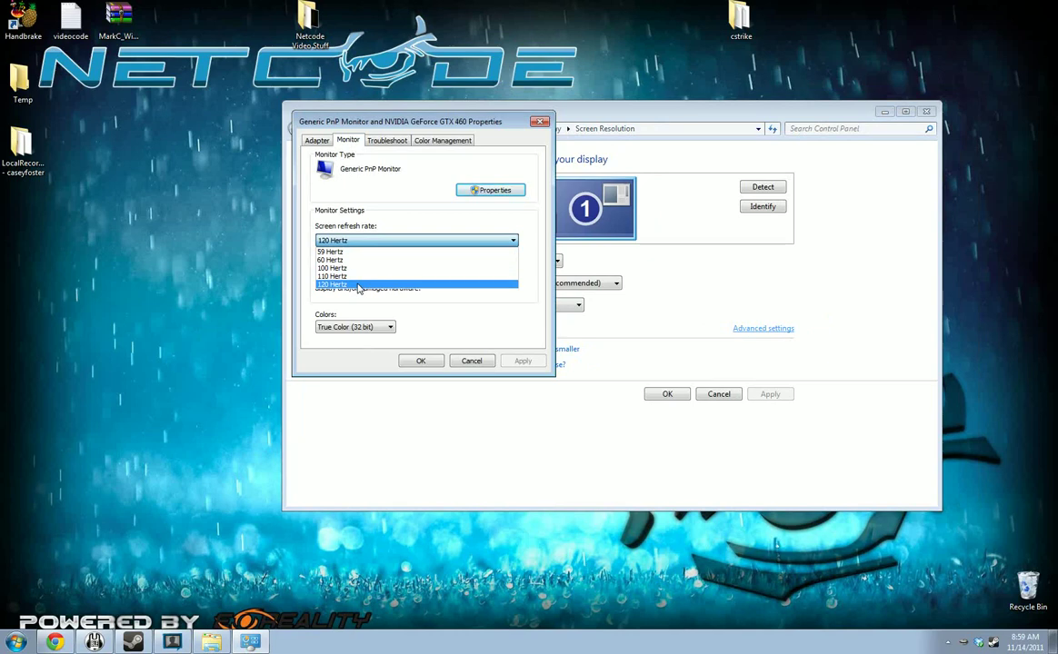
{"action": "left_click", "coordinate": [472, 364]}
{"action": "left_click", "coordinate": [470, 361]}
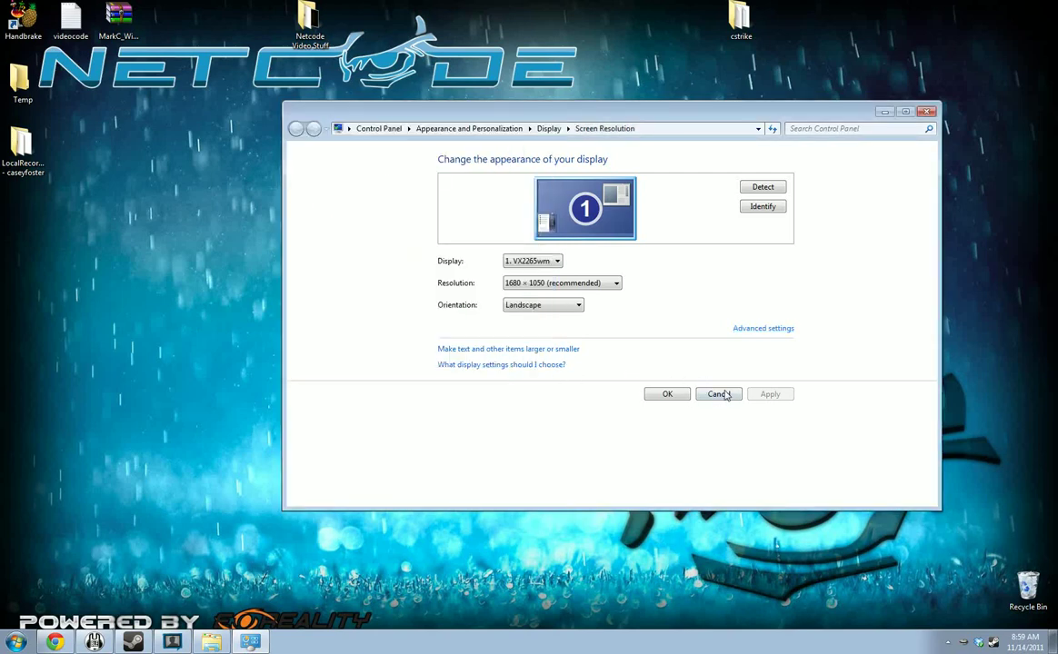
{"action": "left_click", "coordinate": [718, 394]}
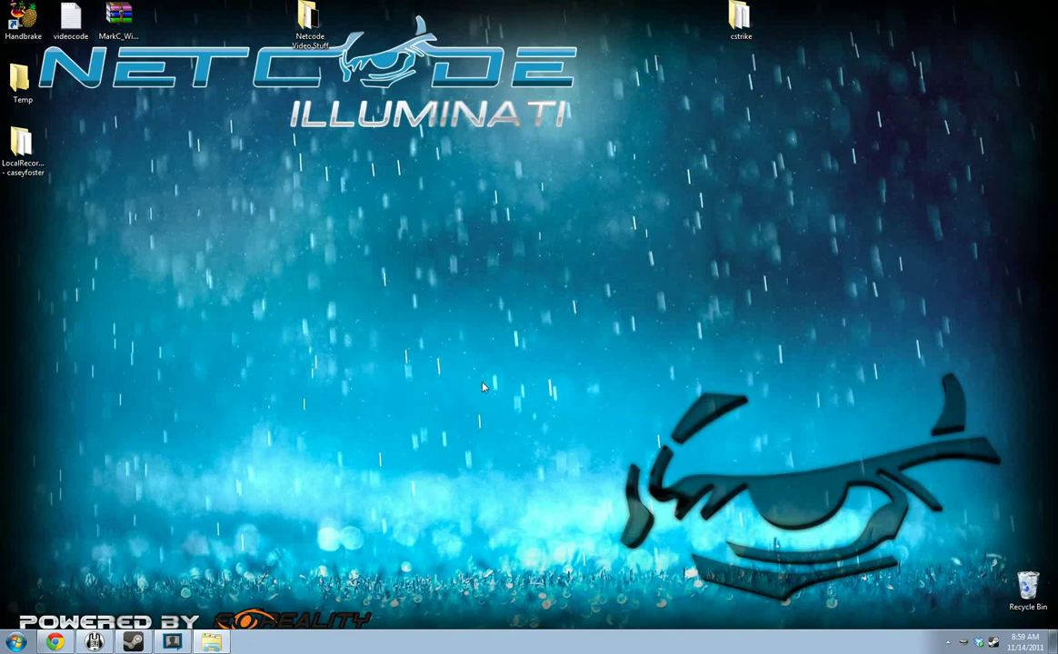
{"action": "left_click_drag", "start_coordinate": [544, 291], "coordinate": [446, 337]}
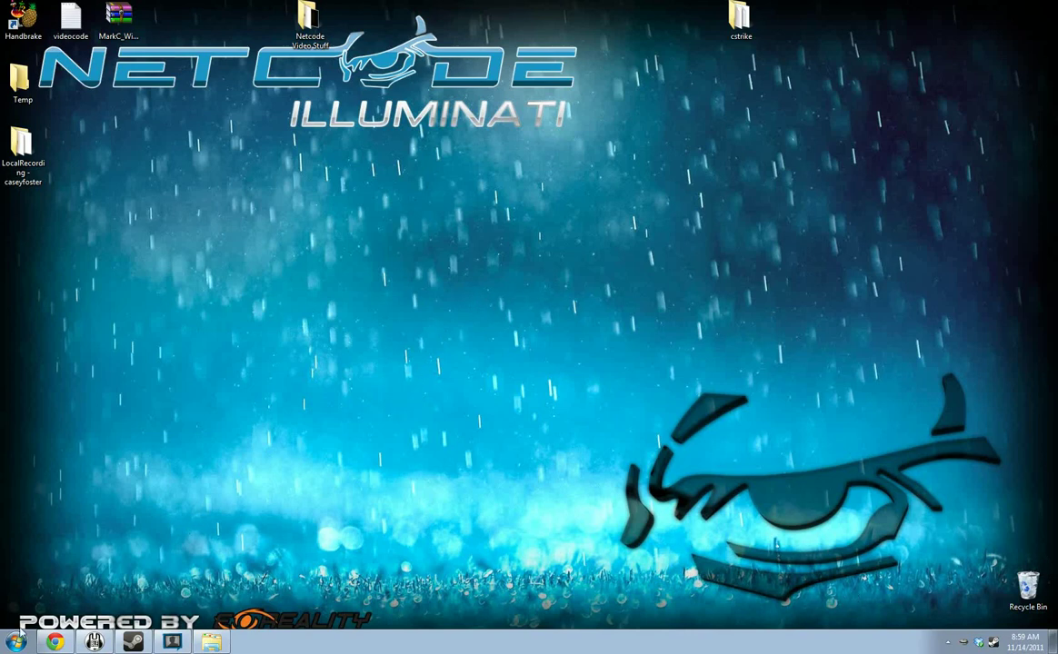
- Turn off Enhance pointer precision in the mouse pointer options, apply it and close Mouse Properties
{"action": "key", "text": "super"}
{"action": "type", "text": "mou"}
{"action": "key", "text": "Return"}
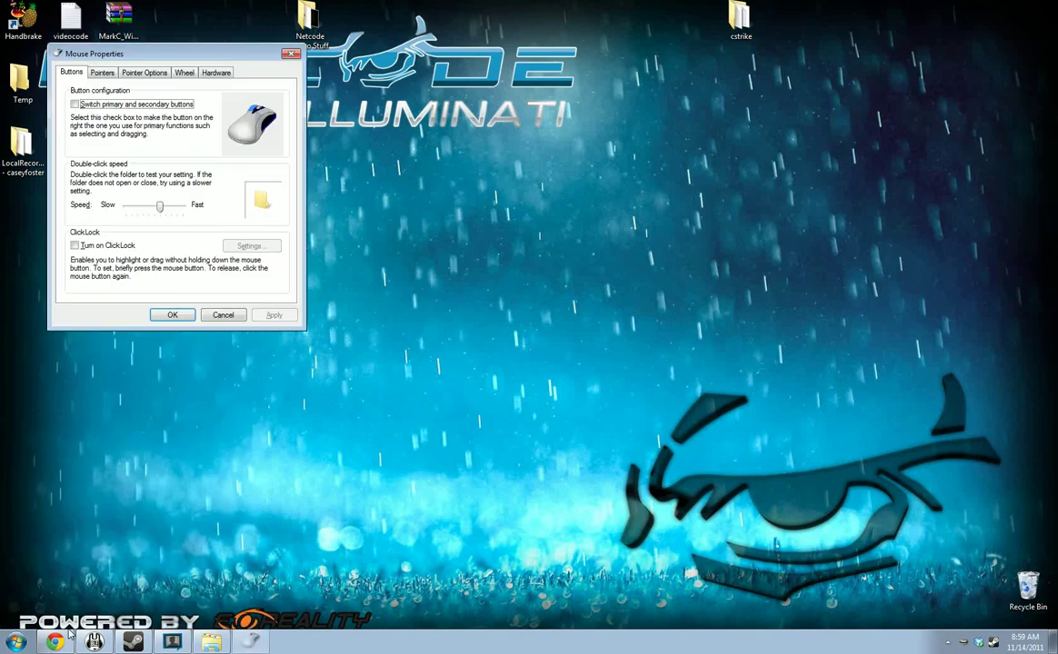
{"action": "left_click", "coordinate": [134, 73]}
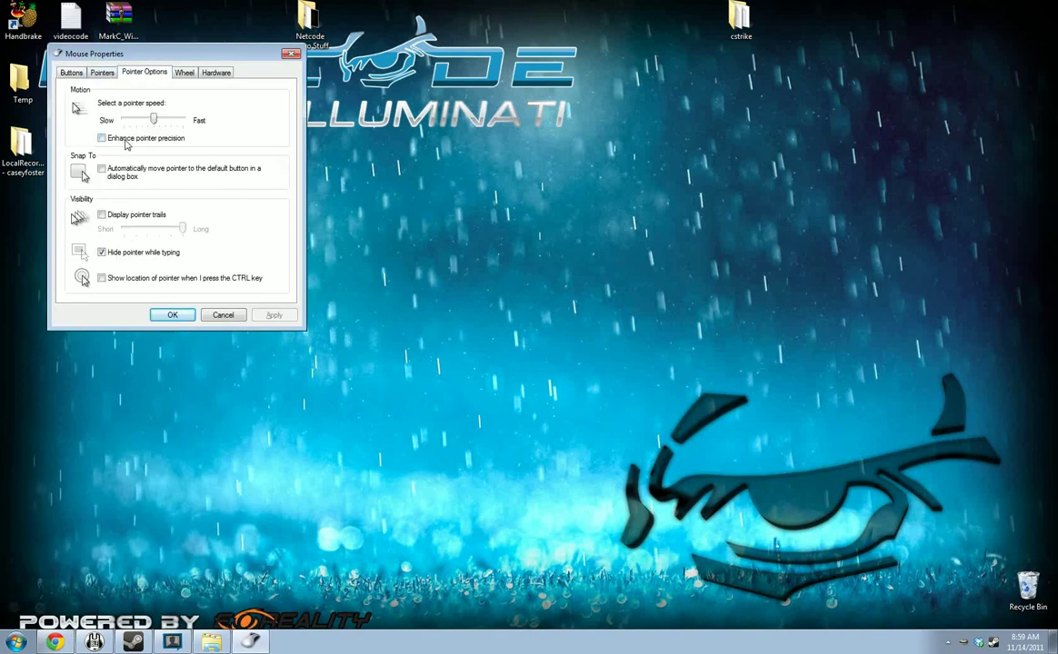
{"action": "left_click", "coordinate": [102, 137]}
{"action": "left_click", "coordinate": [272, 314]}
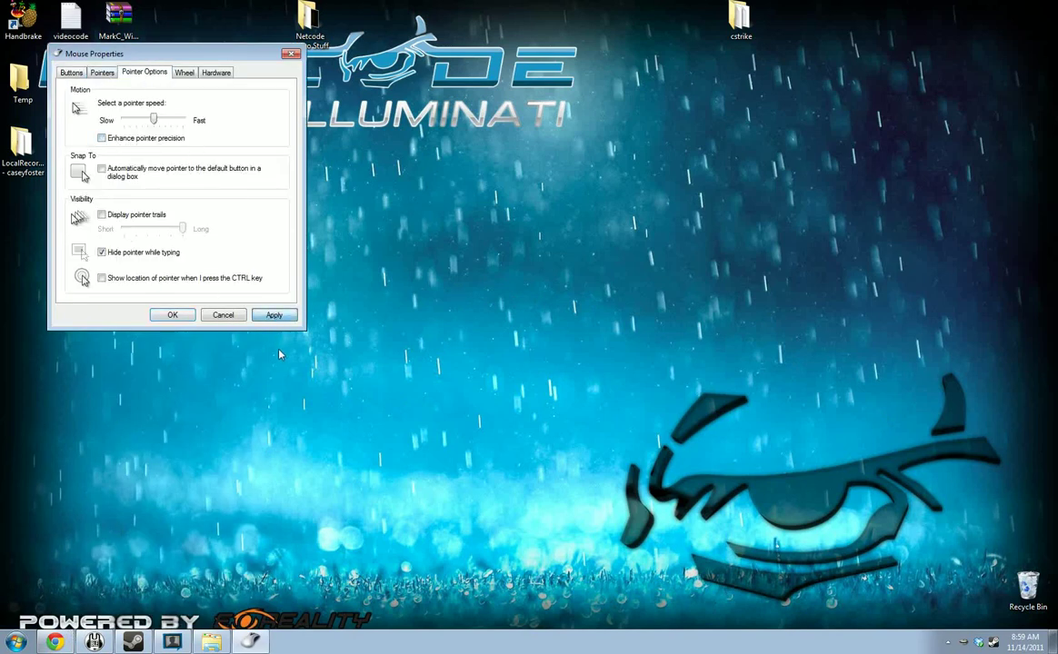
{"action": "left_click", "coordinate": [175, 315]}
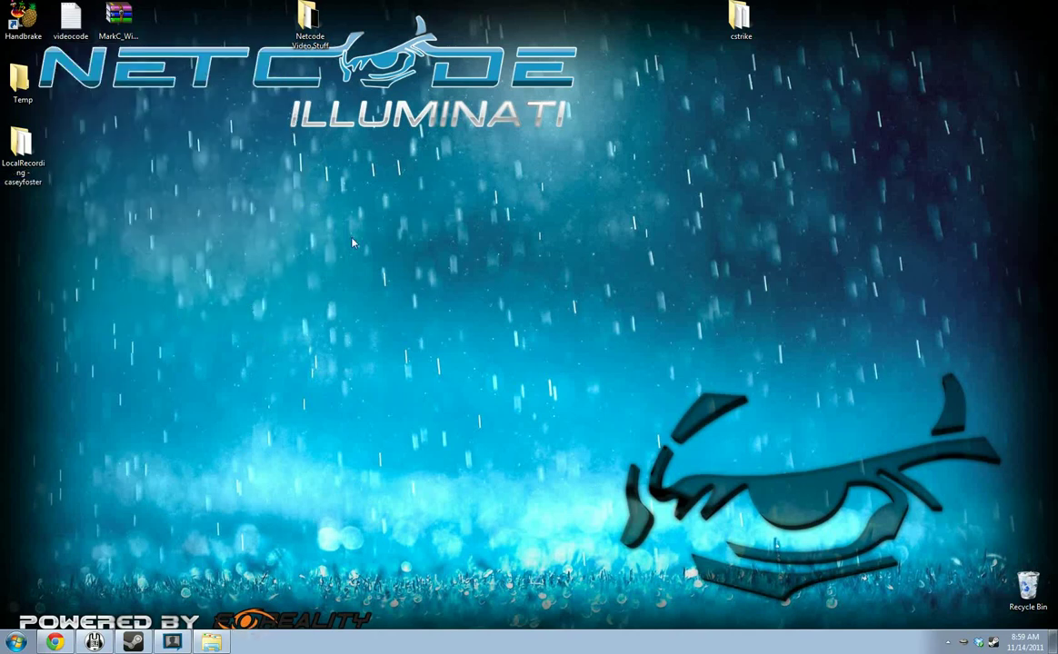
- View the computer's basic system information and close its window
{"action": "key", "text": "super"}
{"action": "right_click", "coordinate": [225, 362]}
{"action": "left_click", "coordinate": [262, 468]}
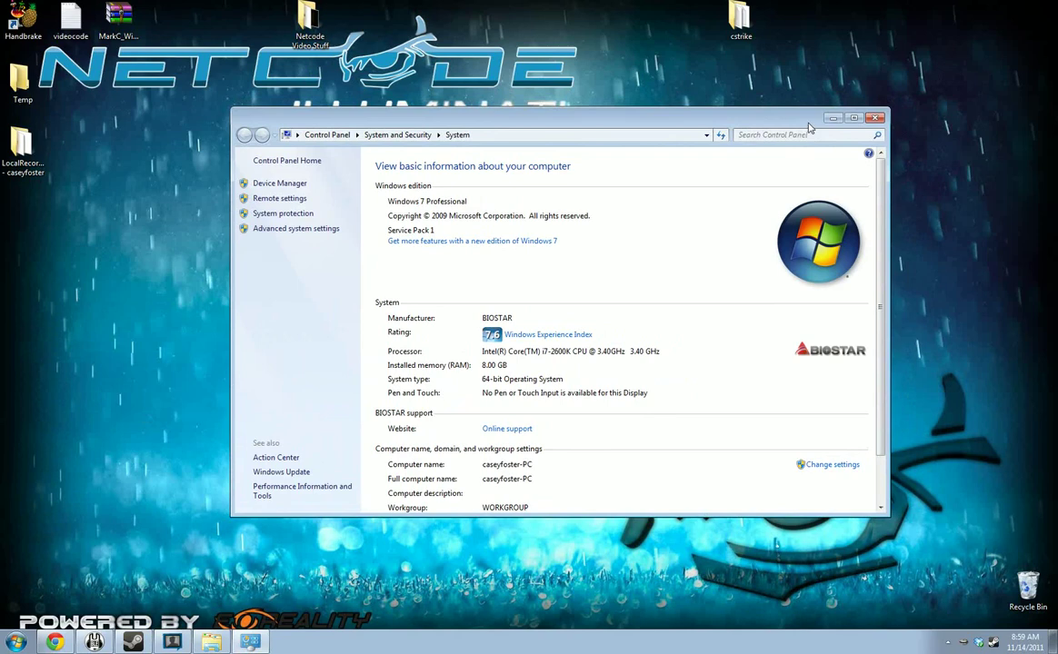
{"action": "left_click", "coordinate": [875, 119]}
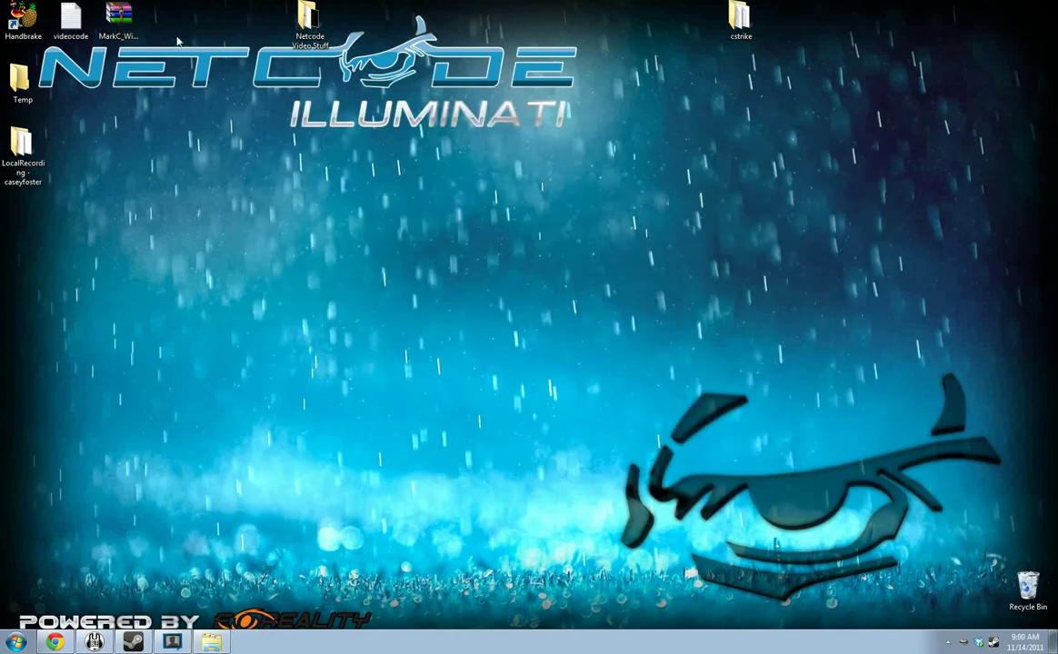
- Open the MarkC_Windows7_MouseFix archive and go through its TextSize(DPI) registry files for 100%, 125%, 150% and 200%
{"action": "left_click", "coordinate": [123, 27]}
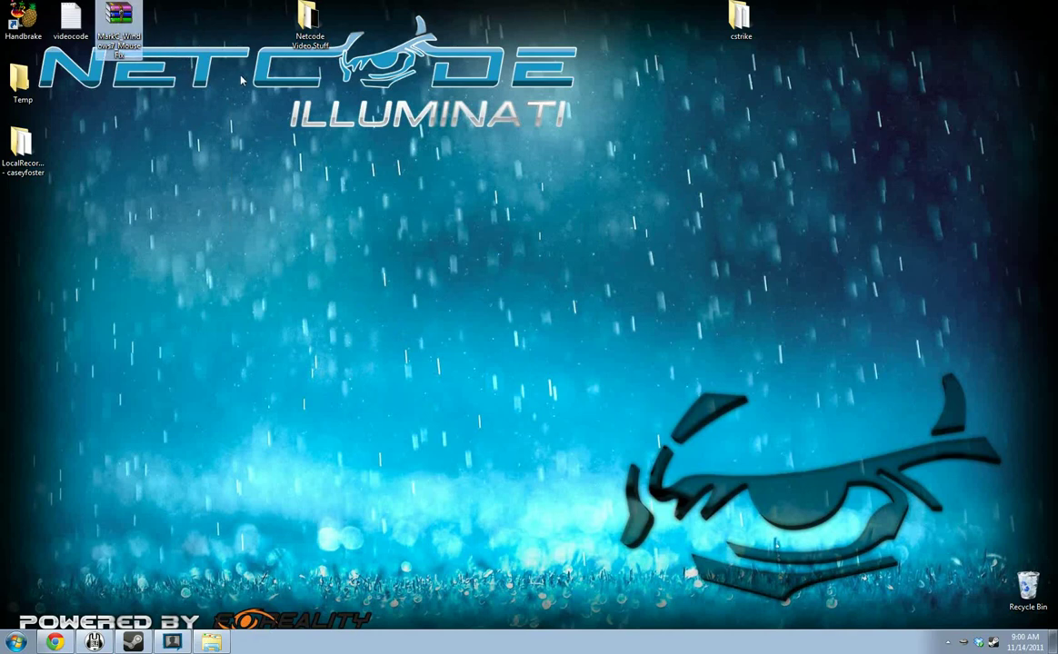
{"action": "double_click", "coordinate": [121, 21]}
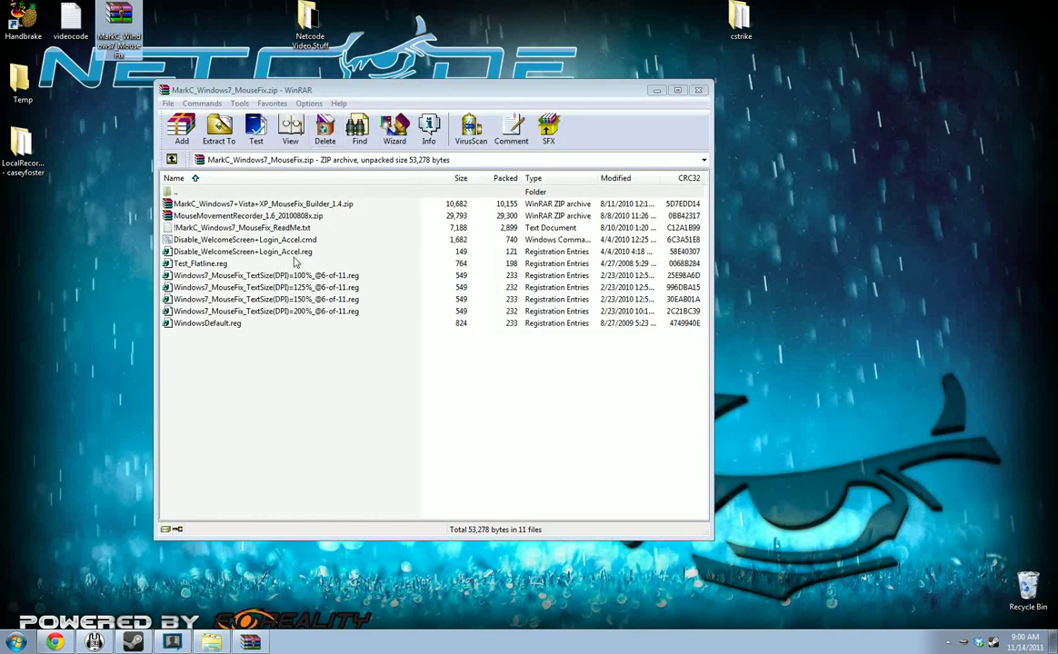
{"action": "left_click_drag", "start_coordinate": [286, 356], "coordinate": [228, 207]}
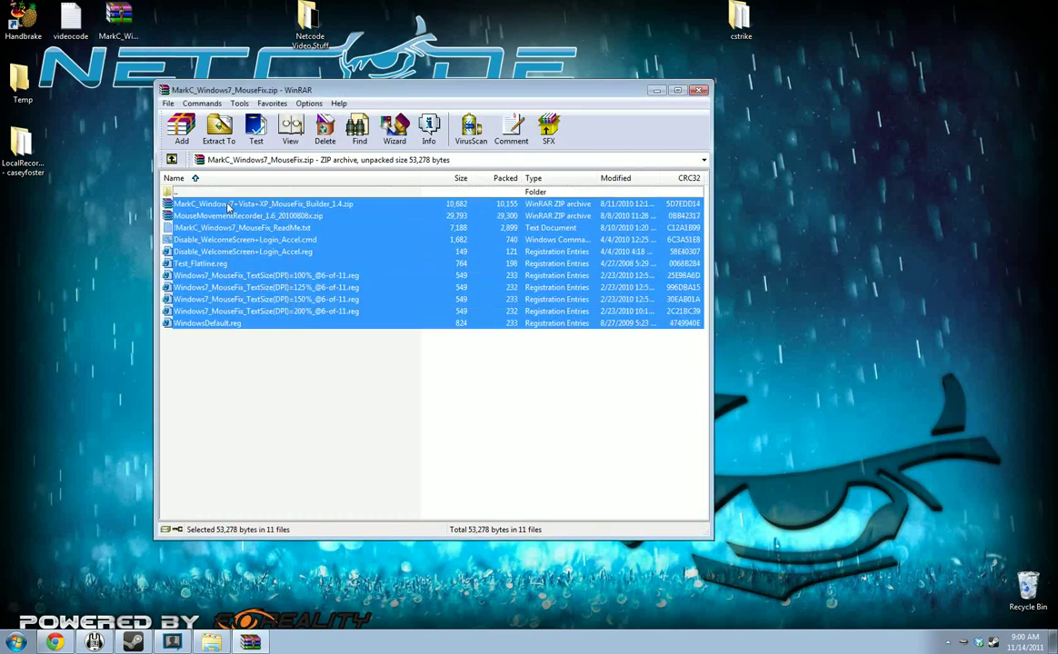
{"action": "left_click", "coordinate": [265, 343]}
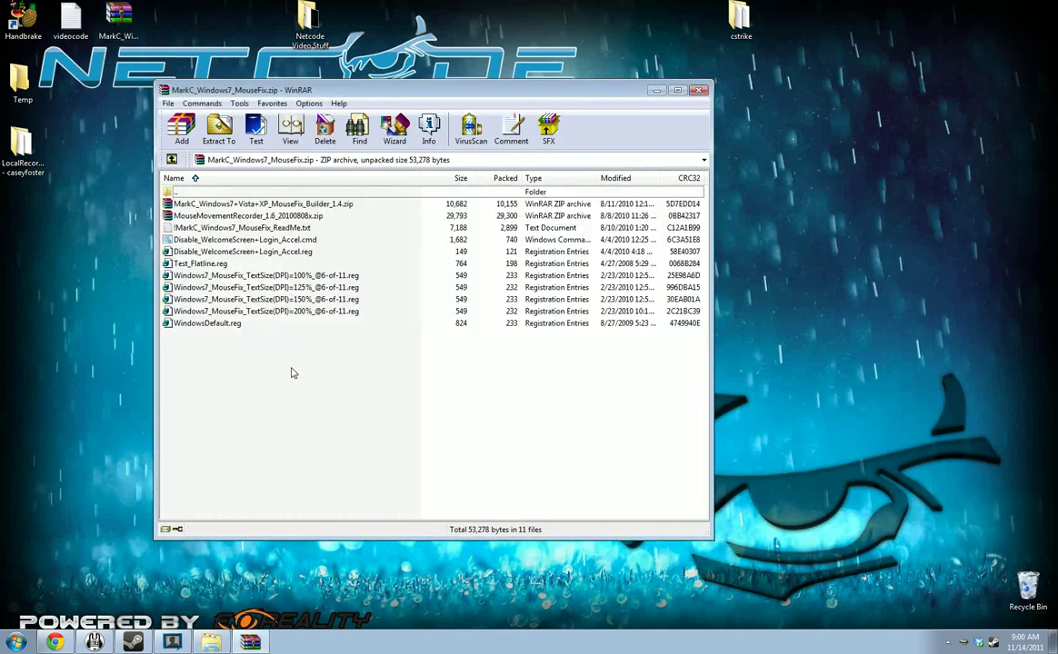
{"action": "left_click", "coordinate": [341, 279]}
{"action": "left_click", "coordinate": [340, 289]}
{"action": "left_click", "coordinate": [340, 300]}
{"action": "left_click", "coordinate": [337, 313]}
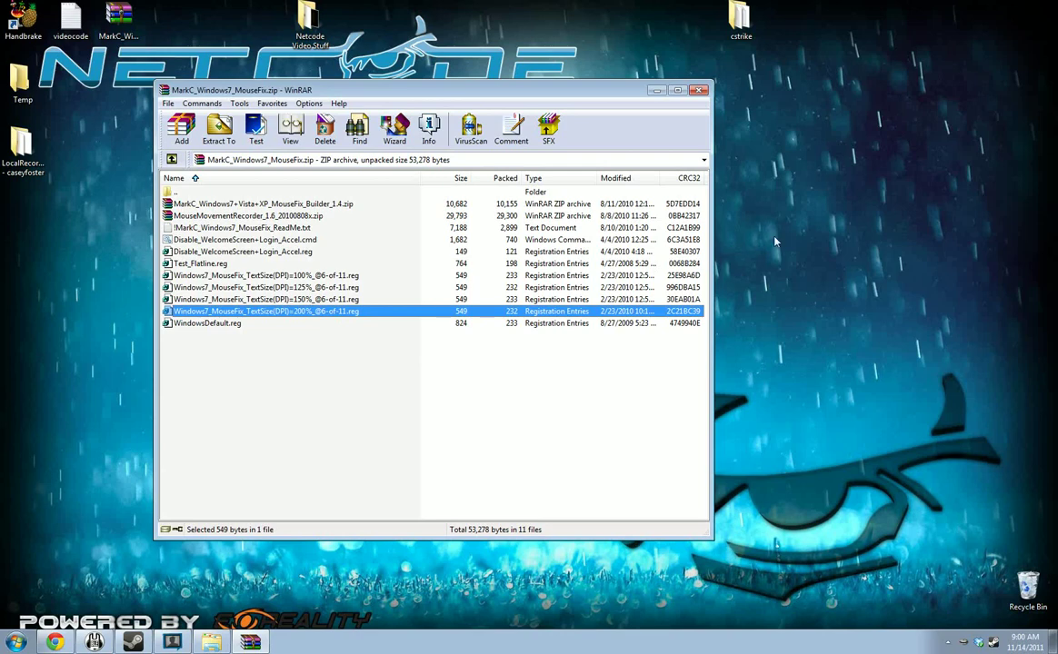
- Check the screen text size in the Display settings, with that window placed beside the mouse fix archive
{"action": "left_click_drag", "start_coordinate": [453, 91], "coordinate": [354, 91]}
{"action": "left_click", "coordinate": [674, 142]}
{"action": "right_click", "coordinate": [612, 124]}
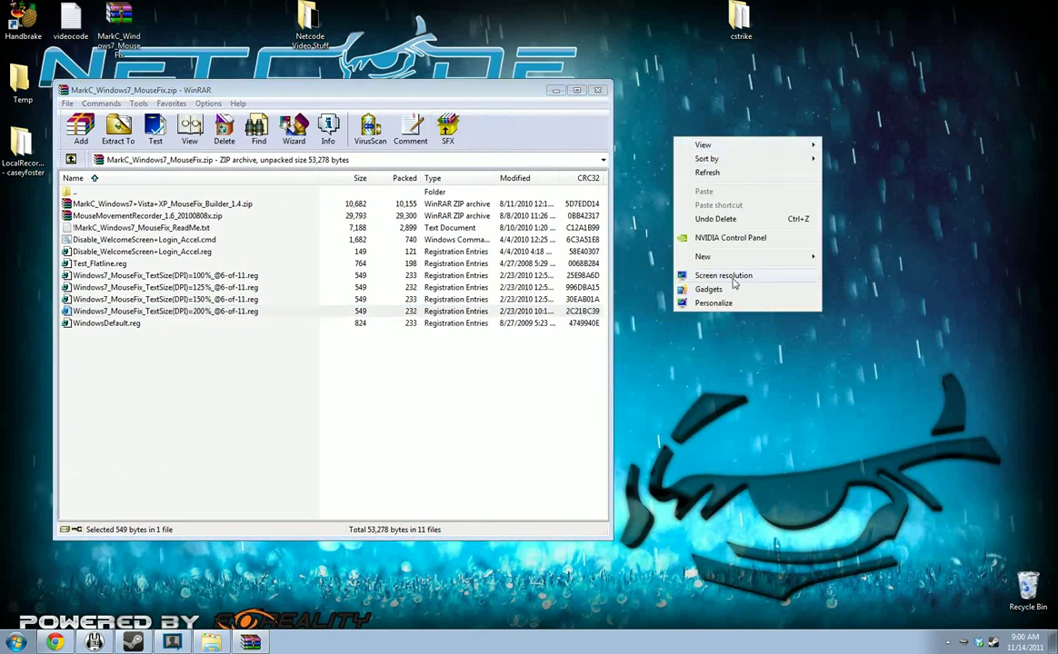
{"action": "left_click", "coordinate": [672, 301]}
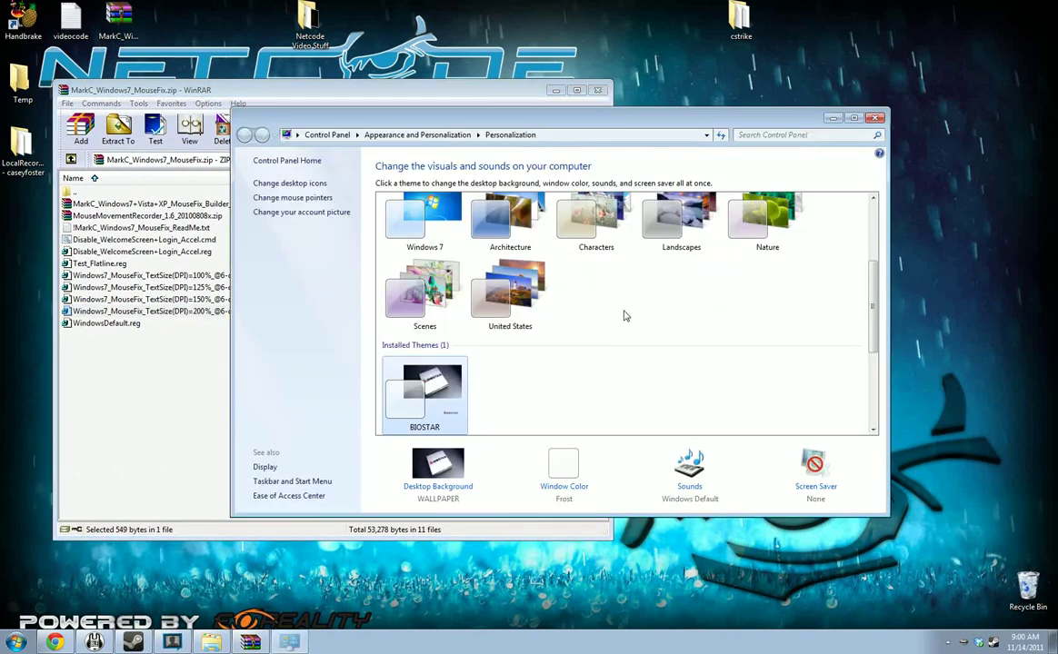
{"action": "left_click", "coordinate": [265, 466]}
{"action": "left_click_drag", "start_coordinate": [459, 117], "coordinate": [628, 110]}
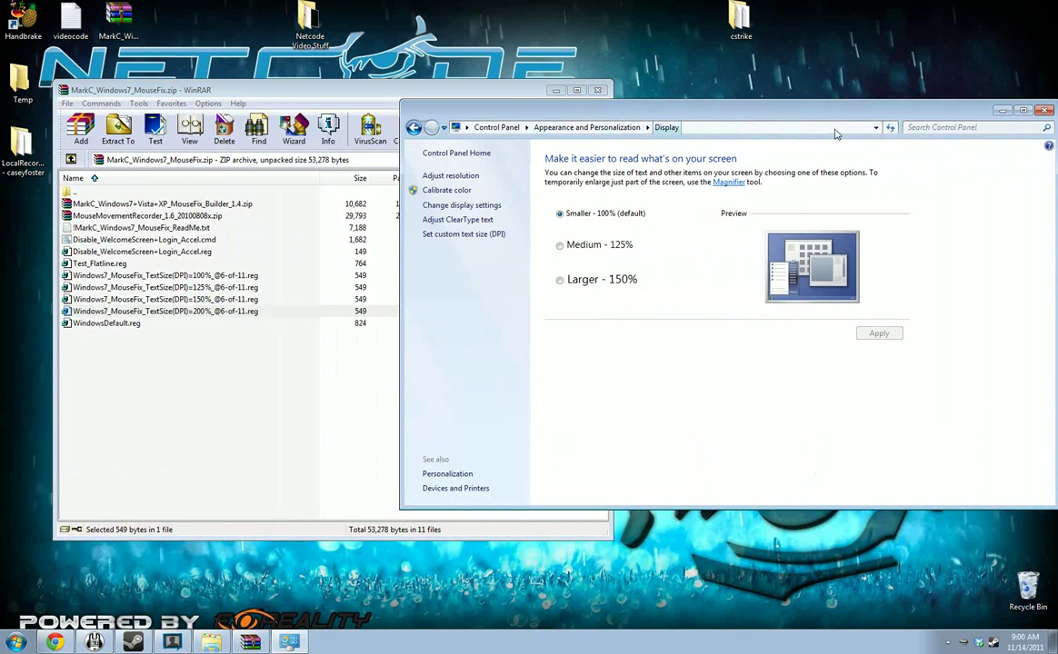
- Close the Display window and reopen the screen text size settings by way of the desktop's Personalization settings
{"action": "left_click", "coordinate": [1045, 110]}
{"action": "right_click", "coordinate": [664, 121]}
{"action": "left_click", "coordinate": [693, 287]}
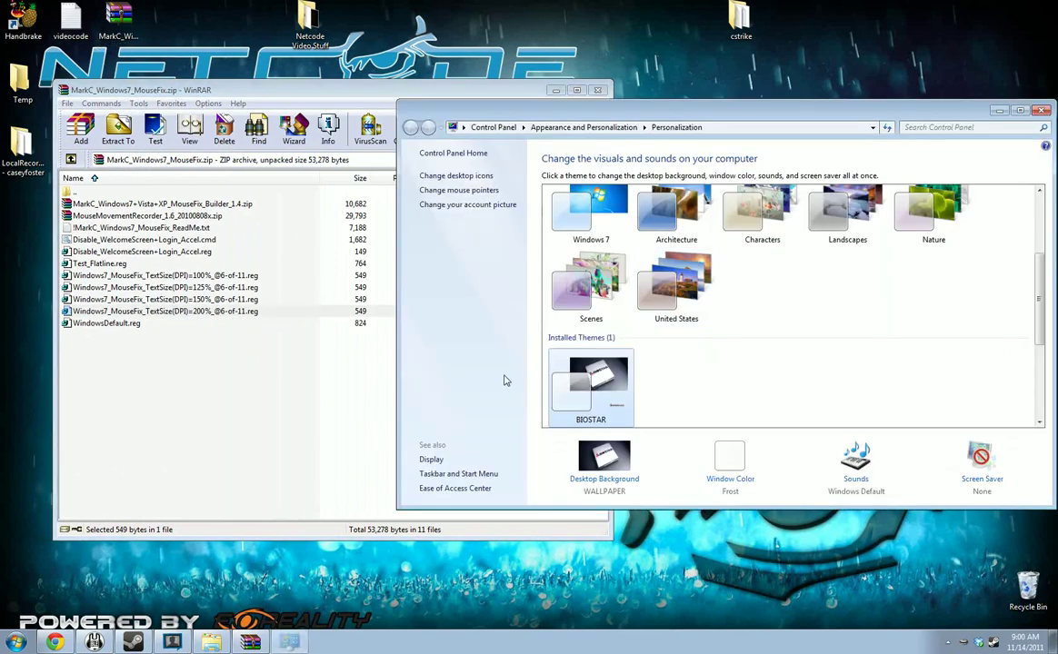
{"action": "left_click", "coordinate": [433, 457]}
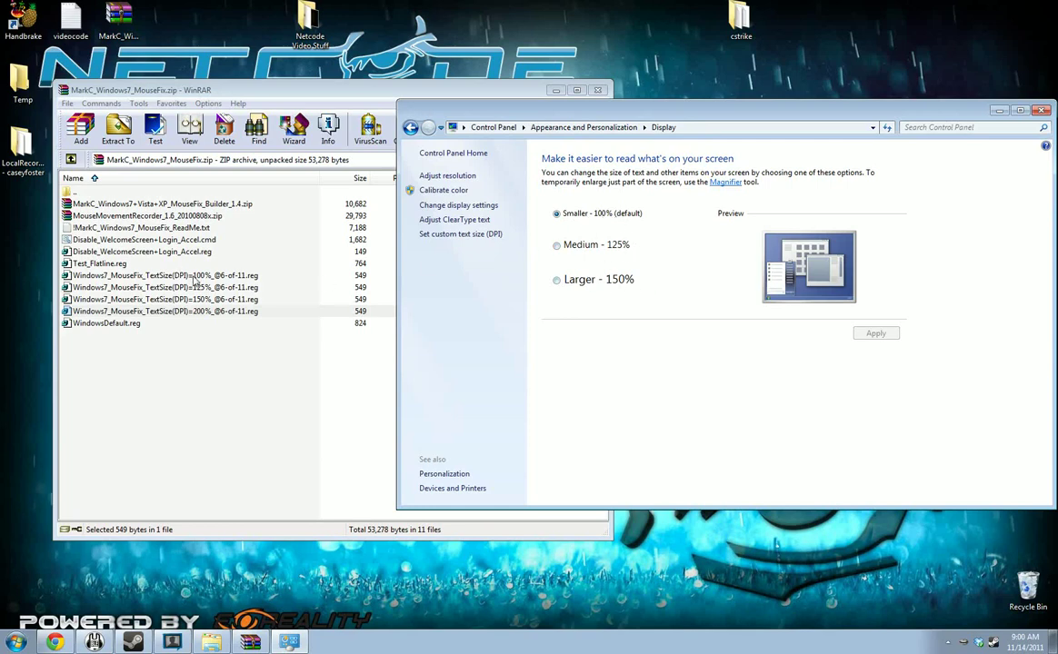
- Compare the archive's TextSize(DPI) registry files with the Display text size options and select the 100% file
{"action": "left_click", "coordinate": [205, 278]}
{"action": "left_click", "coordinate": [209, 288]}
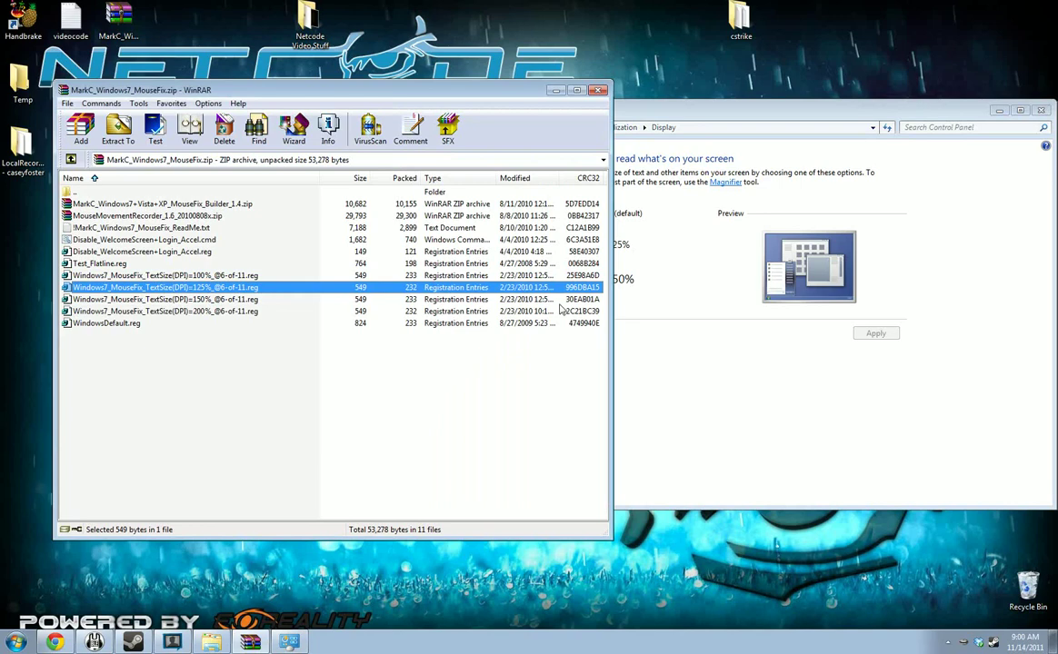
{"action": "left_click", "coordinate": [685, 376]}
{"action": "left_click", "coordinate": [225, 299]}
{"action": "left_click", "coordinate": [729, 347]}
{"action": "left_click", "coordinate": [225, 314]}
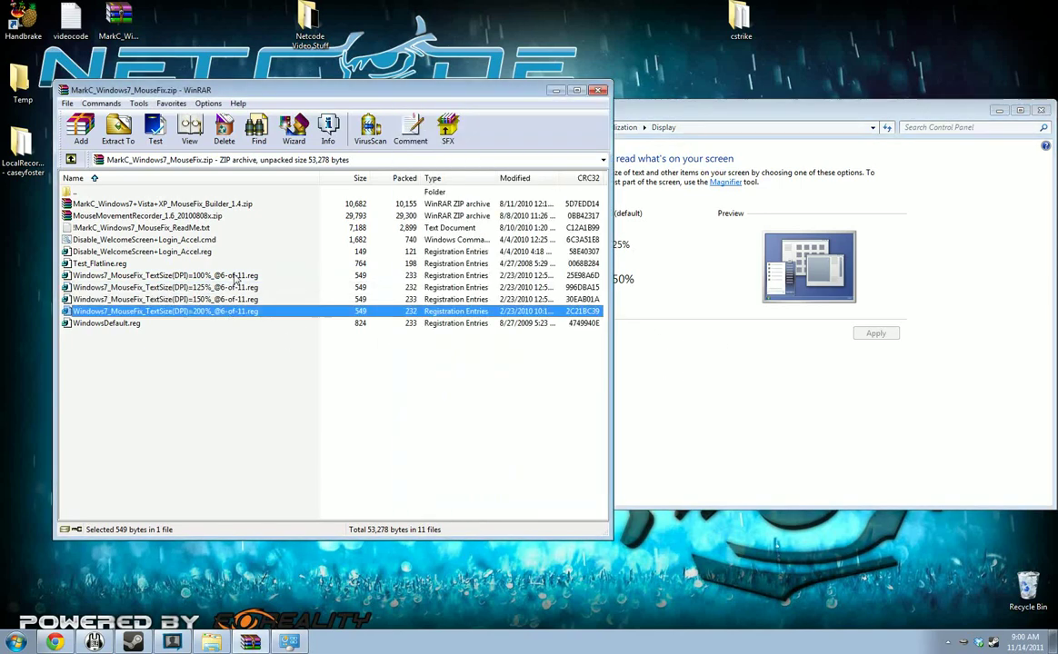
{"action": "left_click", "coordinate": [679, 371]}
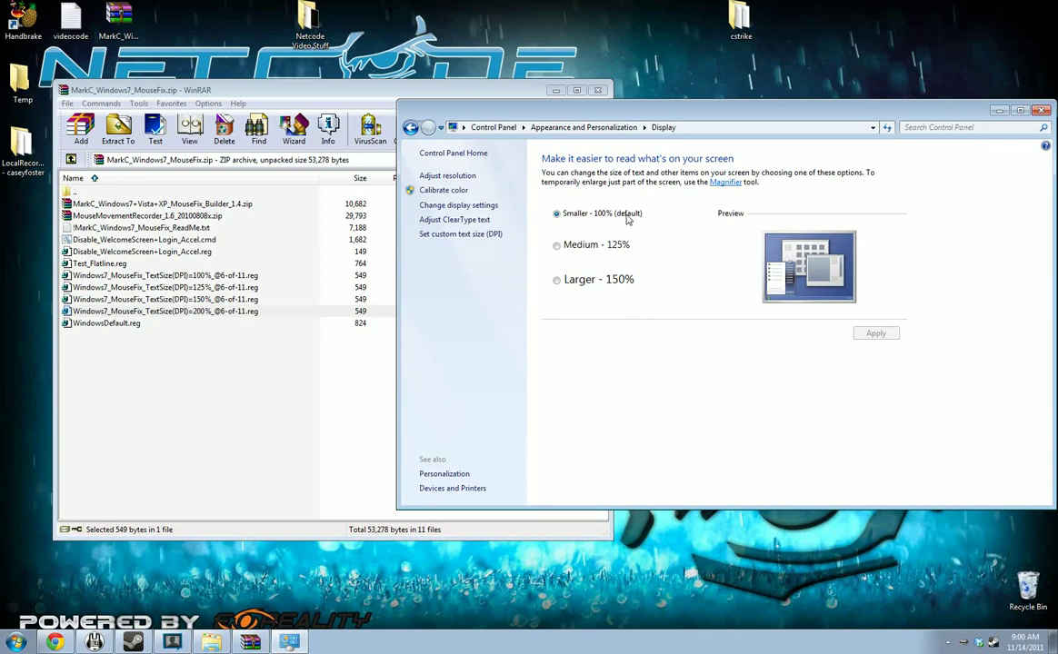
{"action": "left_click", "coordinate": [227, 276]}
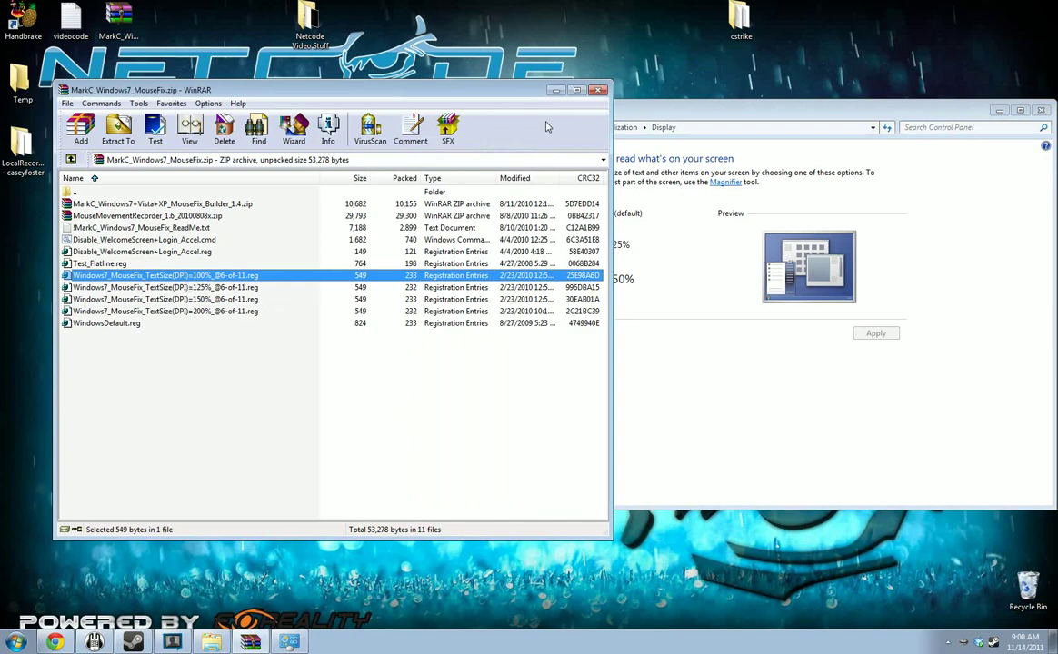
- Close the mouse fix archive and the Display settings window
{"action": "left_click", "coordinate": [599, 92]}
{"action": "left_click_drag", "start_coordinate": [668, 111], "coordinate": [527, 111]}
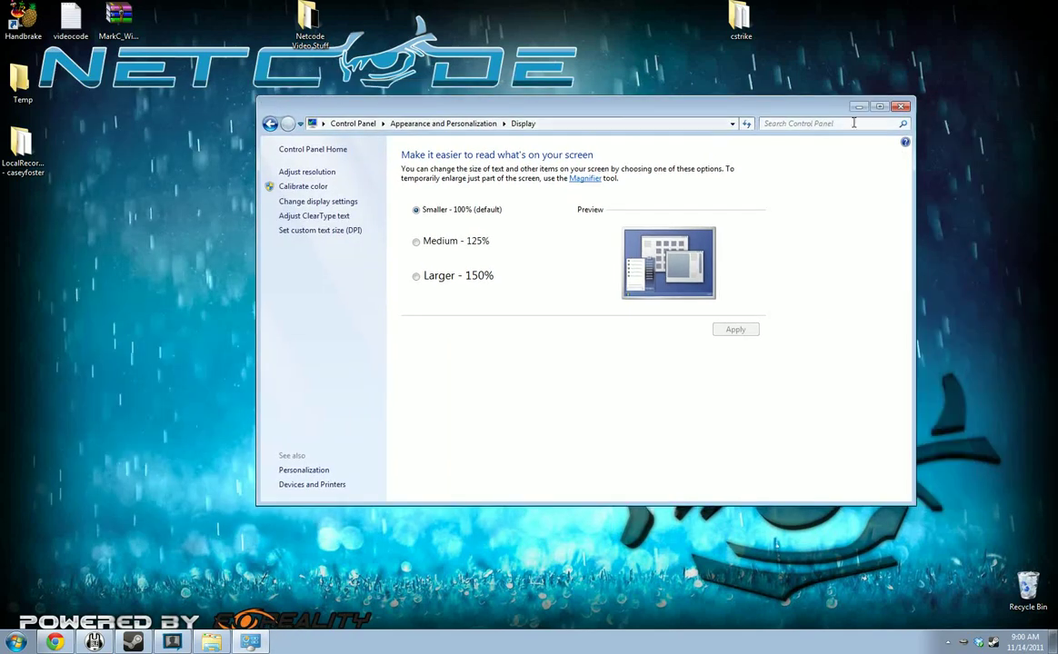
{"action": "left_click", "coordinate": [900, 108]}
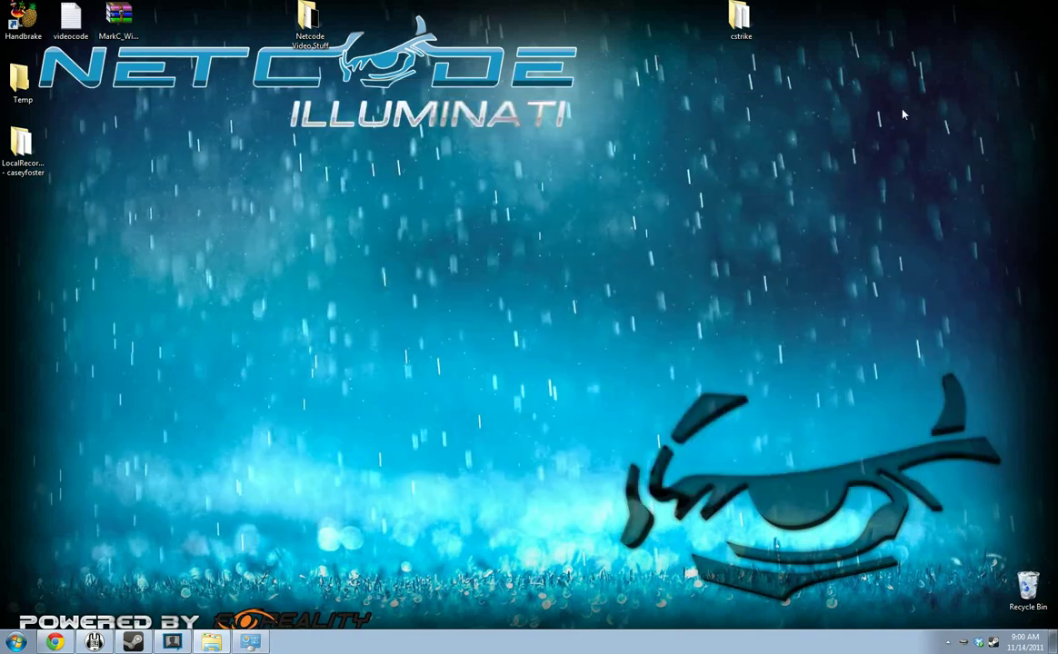
- Open the launch options of Counter-Strike: Source from its properties in the Steam library
{"action": "right_click", "coordinate": [994, 643]}
{"action": "left_click", "coordinate": [929, 552]}
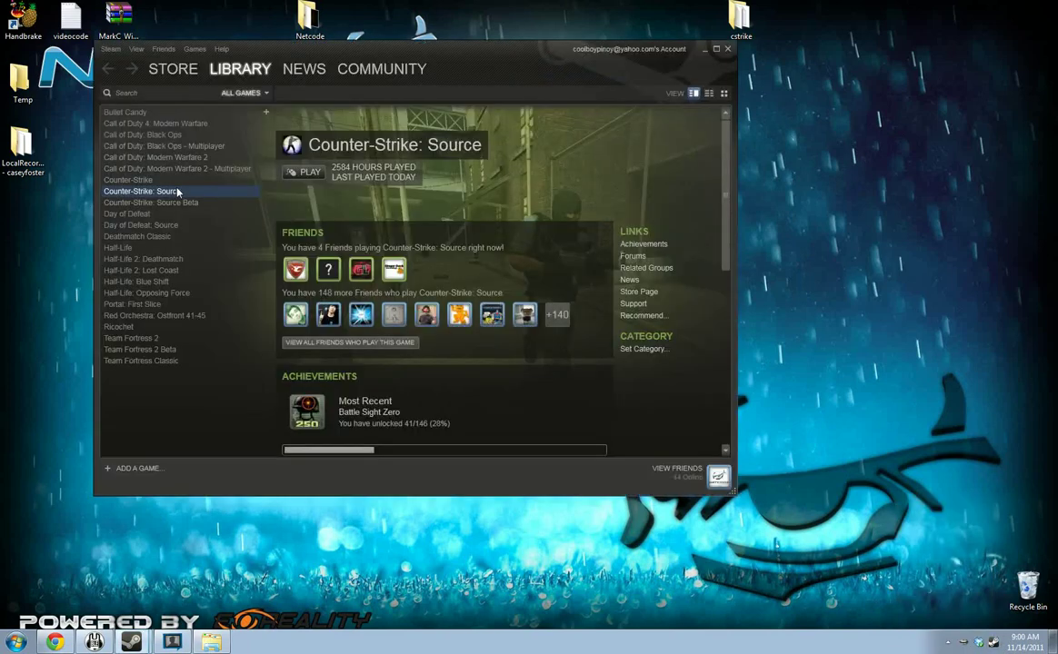
{"action": "right_click", "coordinate": [164, 190]}
{"action": "left_click", "coordinate": [229, 313]}
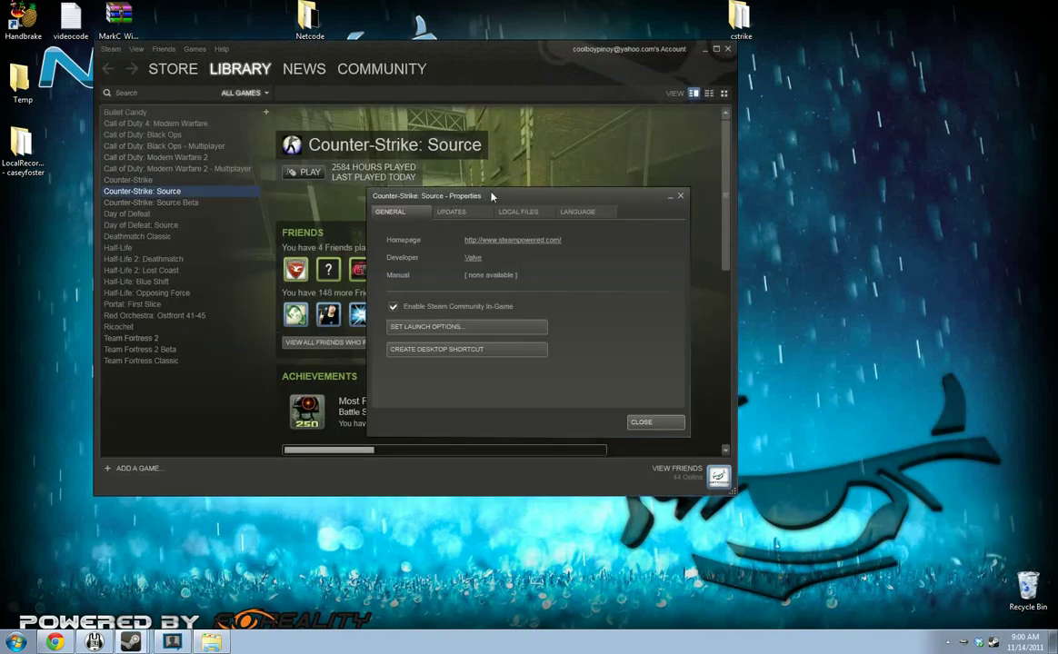
{"action": "left_click_drag", "start_coordinate": [427, 195], "coordinate": [383, 196]}
{"action": "left_click", "coordinate": [375, 326]}
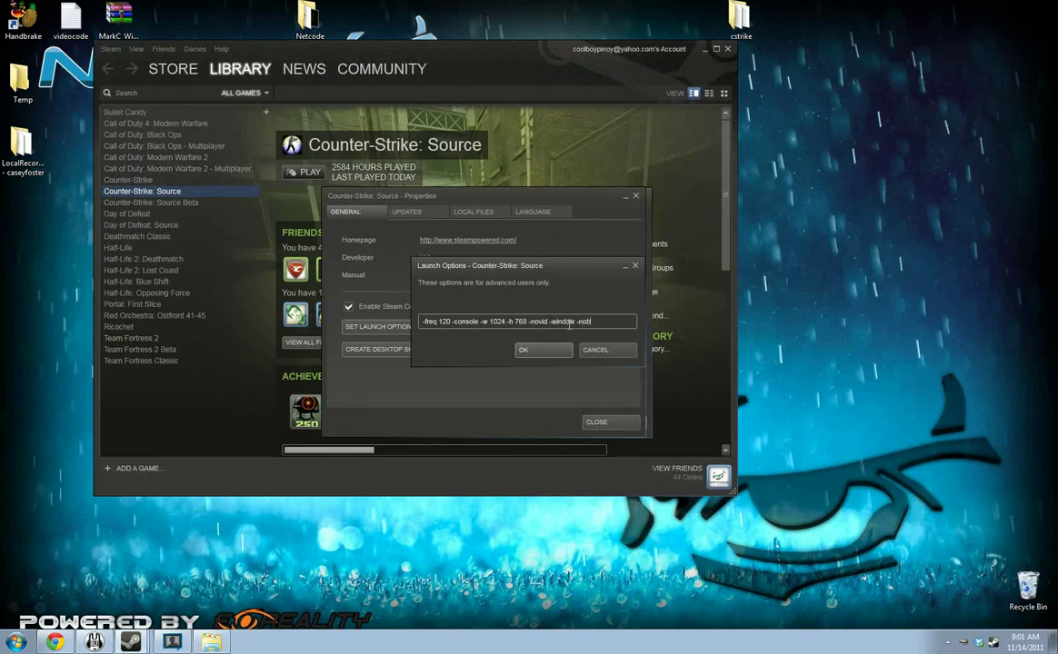
- Complete the launch options as "-freq 120 -console -w 1024 -h 768 -novid -window -noborder", confirm them, close the properties and minimize Steam
{"action": "type", "text": "order"}
{"action": "left_click_drag", "start_coordinate": [422, 322], "coordinate": [451, 321]}
{"action": "left_click", "coordinate": [426, 322]}
{"action": "left_click_drag", "start_coordinate": [481, 325], "coordinate": [528, 325]}
{"action": "left_click", "coordinate": [529, 323]}
{"action": "left_click_drag", "start_coordinate": [529, 322], "coordinate": [548, 323]}
{"action": "left_click", "coordinate": [555, 322]}
{"action": "left_click_drag", "start_coordinate": [548, 321], "coordinate": [609, 321]}
{"action": "left_click_drag", "start_coordinate": [615, 322], "coordinate": [548, 321]}
{"action": "left_click", "coordinate": [544, 353]}
{"action": "left_click", "coordinate": [596, 422]}
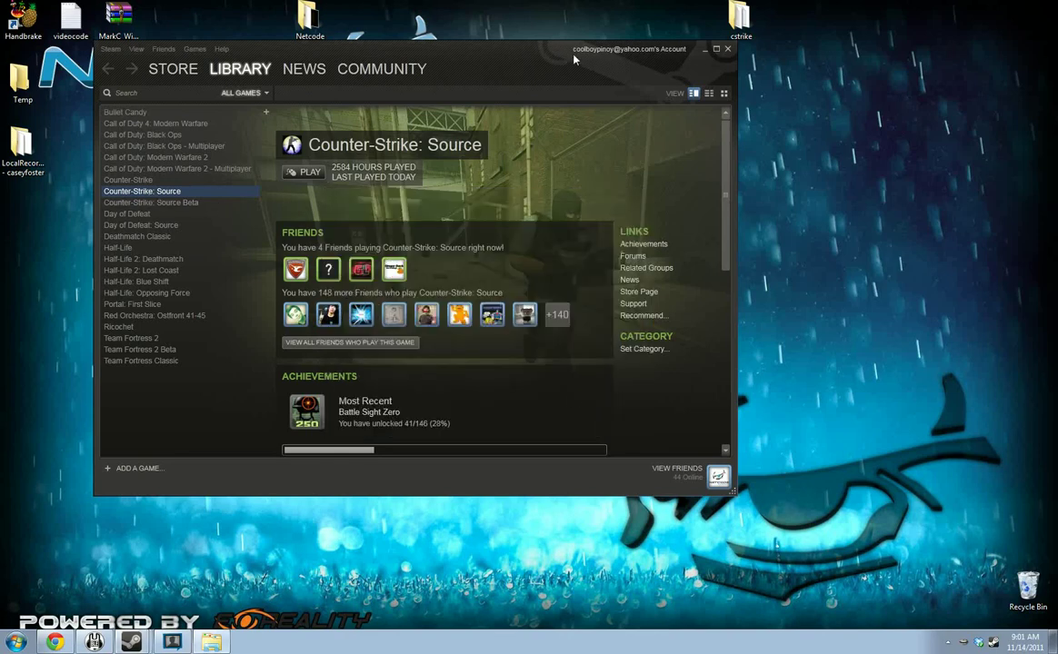
{"action": "left_click", "coordinate": [706, 51]}
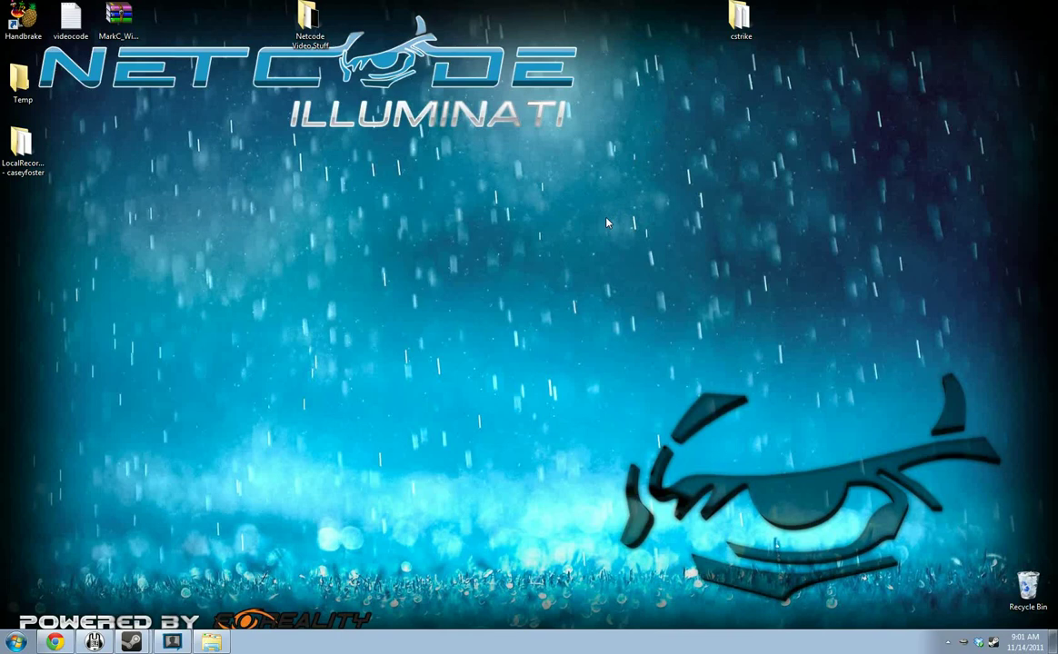
- Switch to Chrome, download the Netcode GUI from the netcodesource.com media page and open the downloaded archive
{"action": "left_click", "coordinate": [56, 641]}
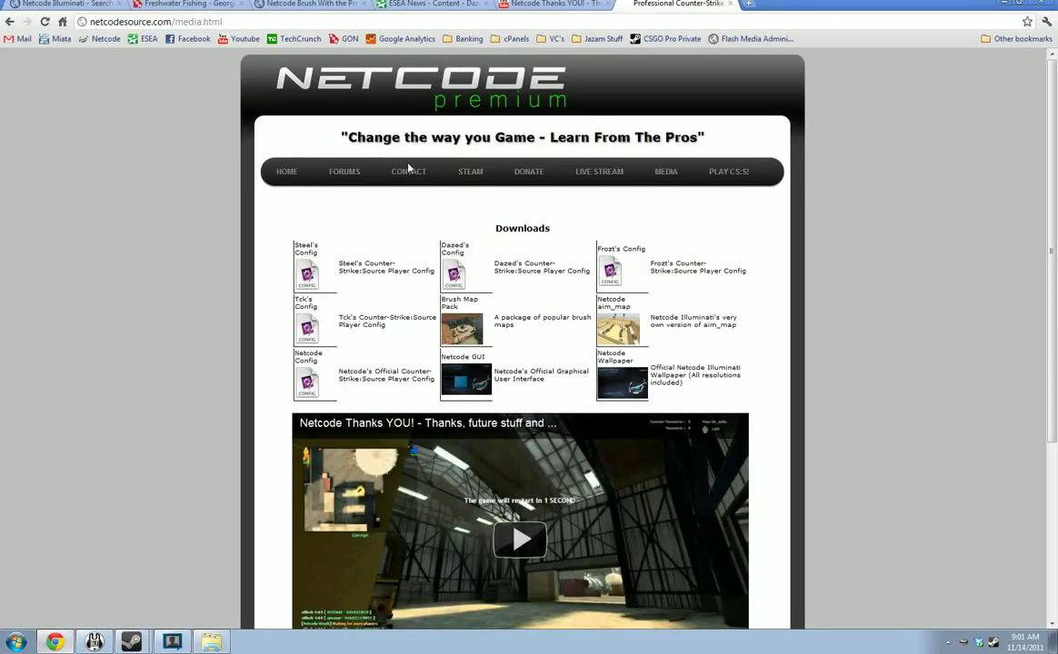
{"action": "left_click", "coordinate": [482, 385]}
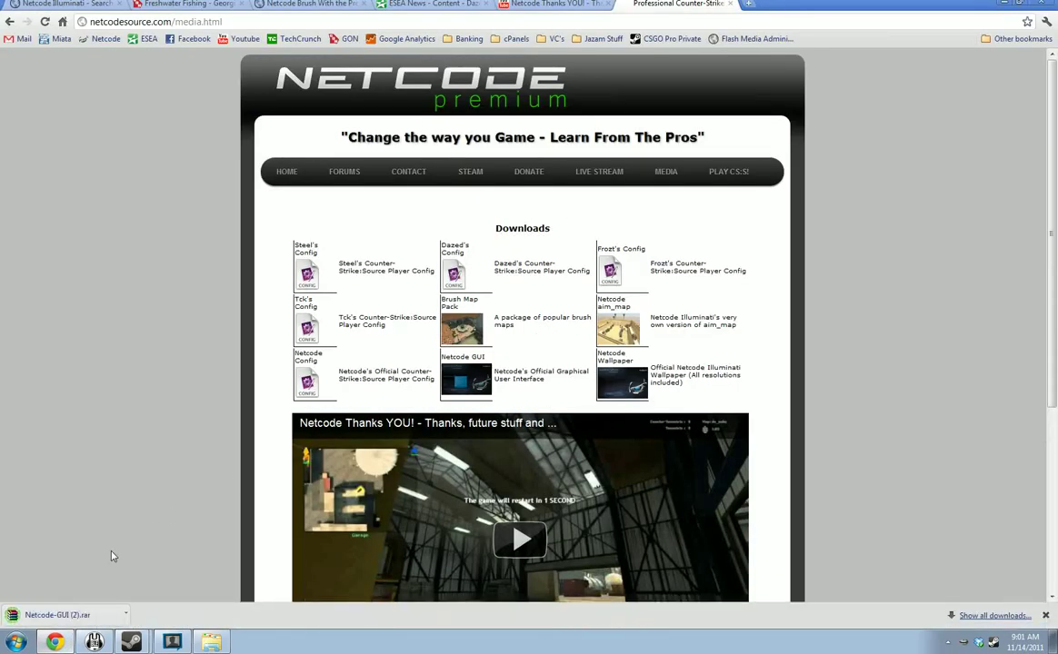
{"action": "left_click", "coordinate": [55, 617]}
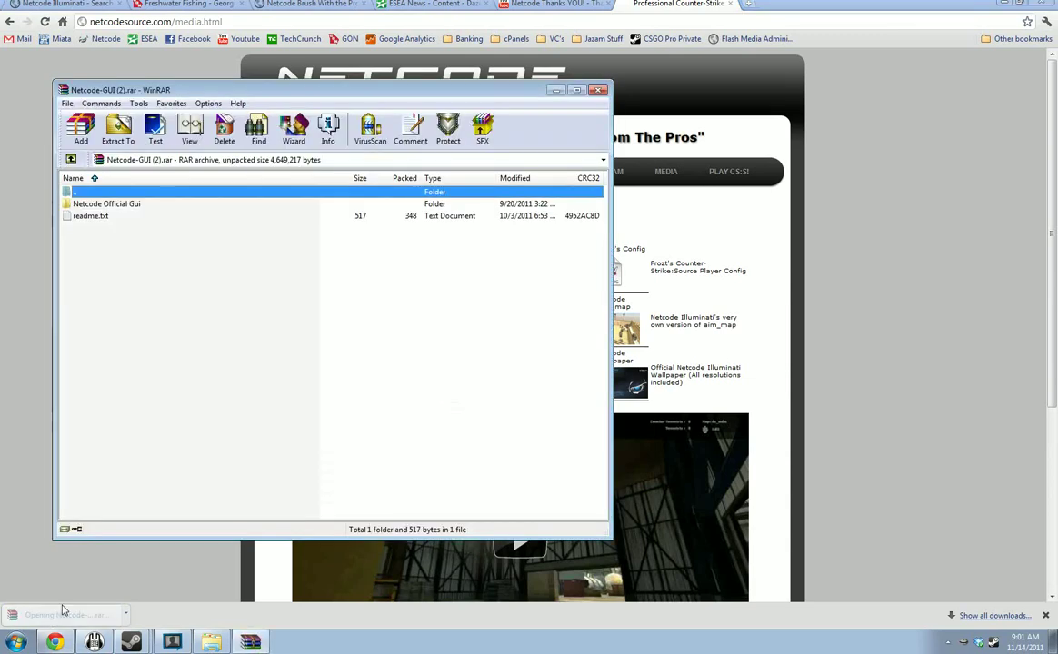
- Extract the cstrike folder from the archive's Netcode Official Gui folder into Steam's counter-strike source folder and close both windows
{"action": "left_click", "coordinate": [211, 641]}
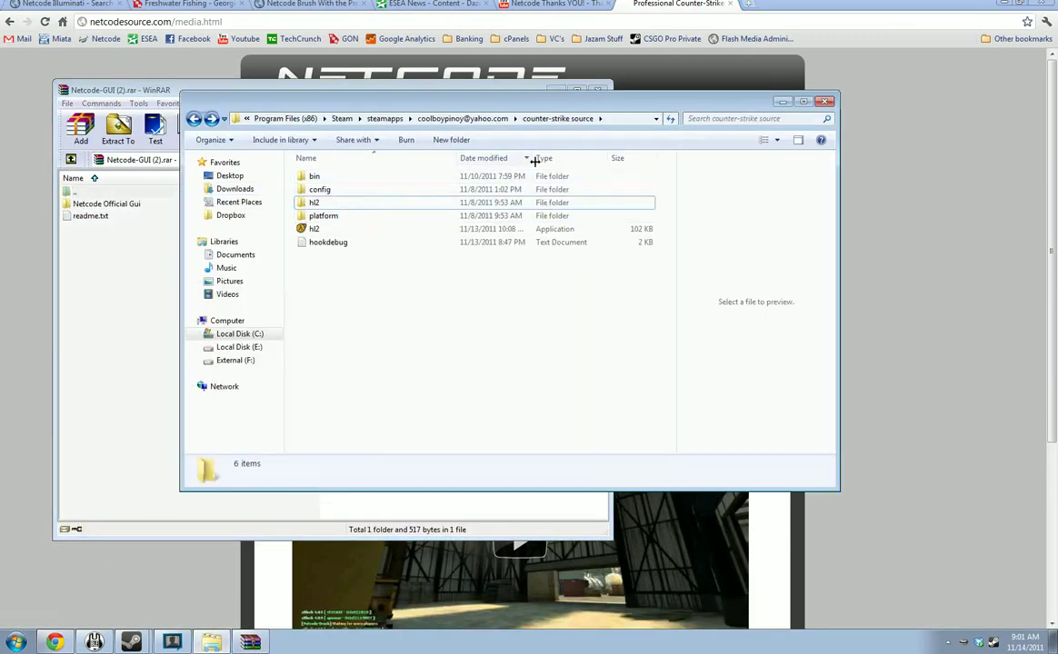
{"action": "left_click_drag", "start_coordinate": [404, 102], "coordinate": [476, 110]}
{"action": "double_click", "coordinate": [91, 202]}
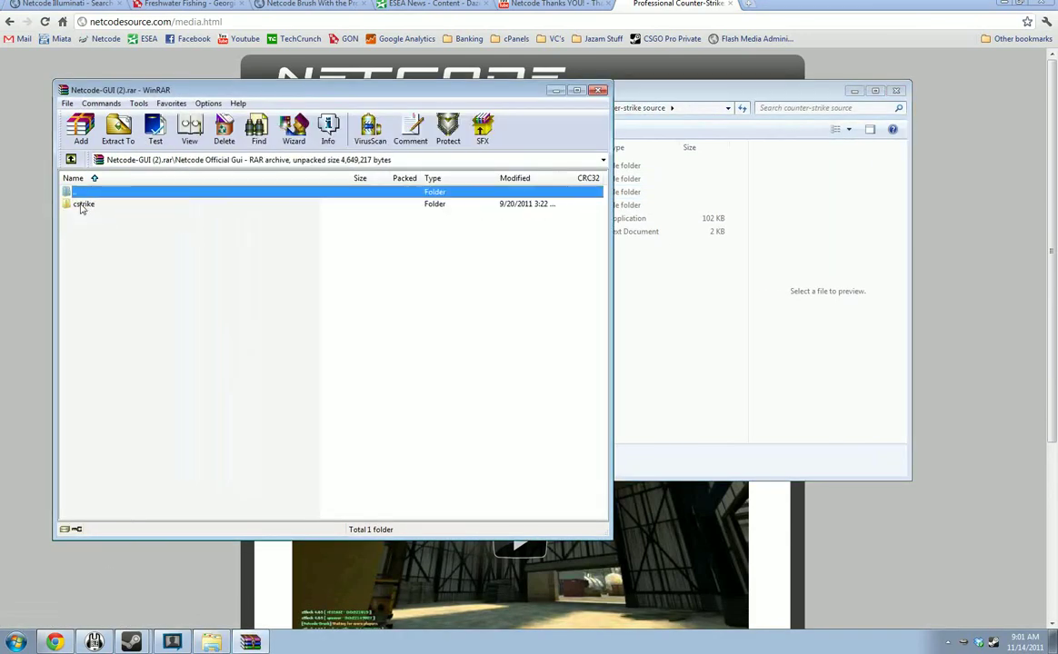
{"action": "left_click_drag", "start_coordinate": [82, 203], "coordinate": [678, 331]}
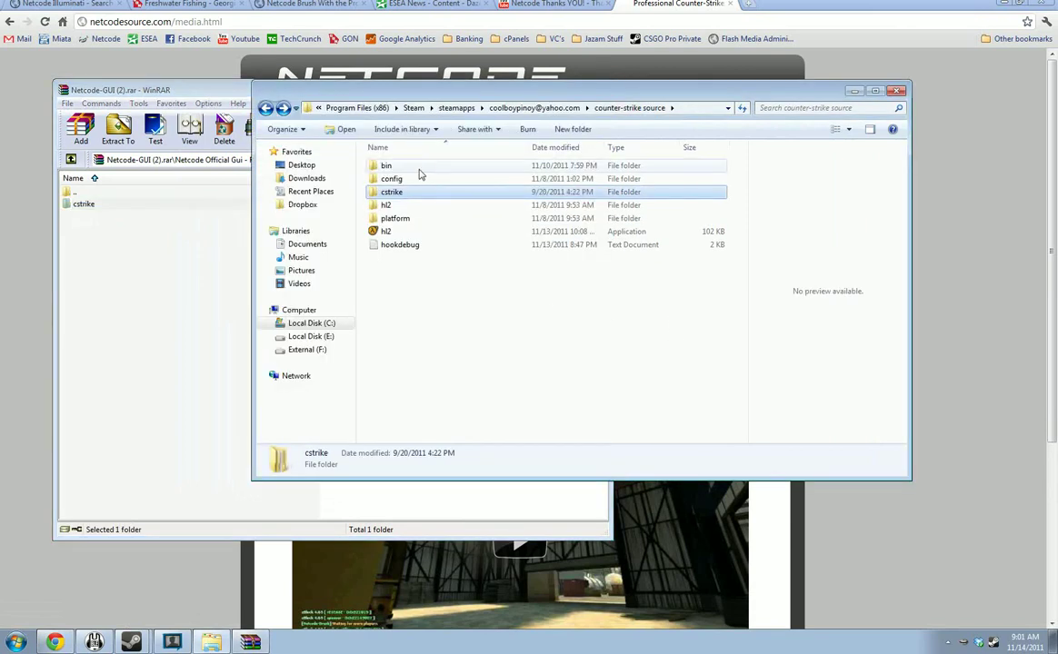
{"action": "left_click", "coordinate": [897, 92]}
{"action": "key", "text": "alt+F4"}
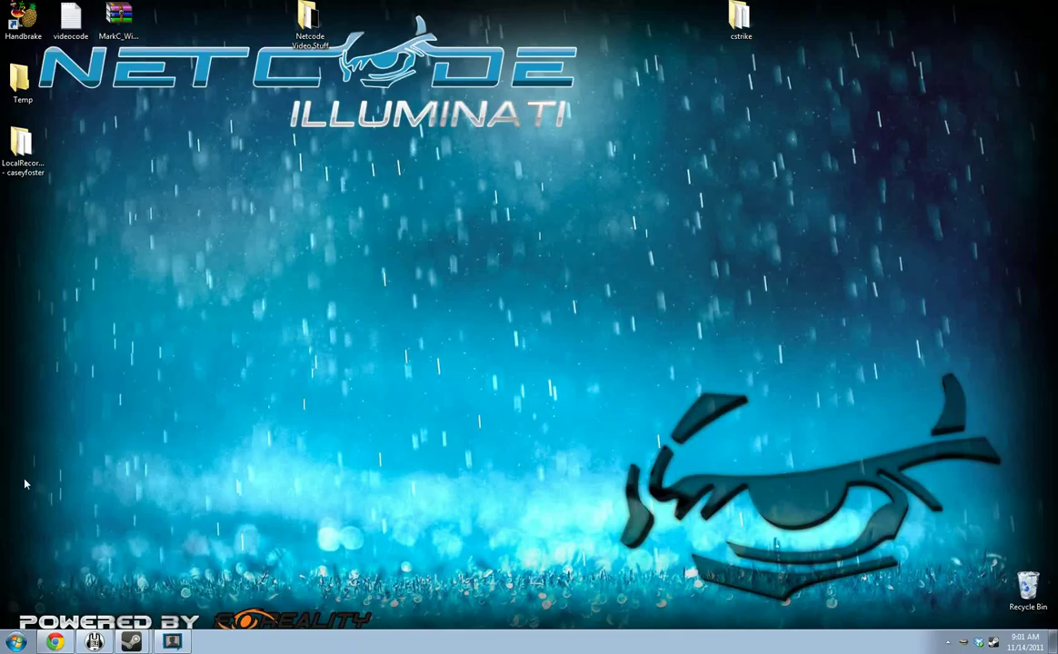
- Start Counter-Strike Source and open its game options
{"action": "key", "text": "super"}
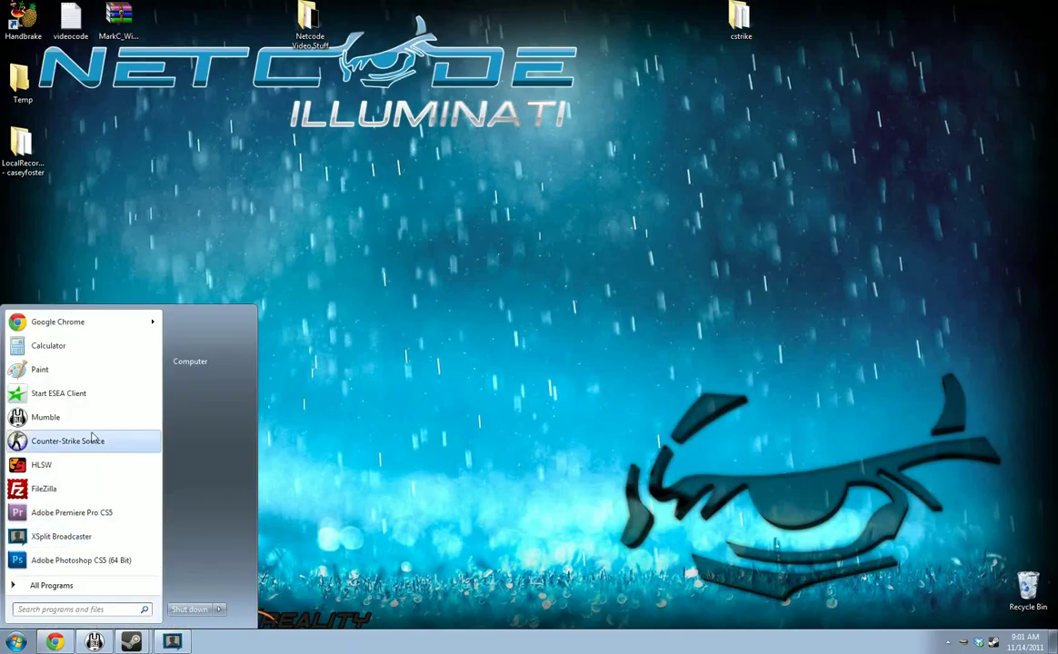
{"action": "left_click", "coordinate": [90, 439]}
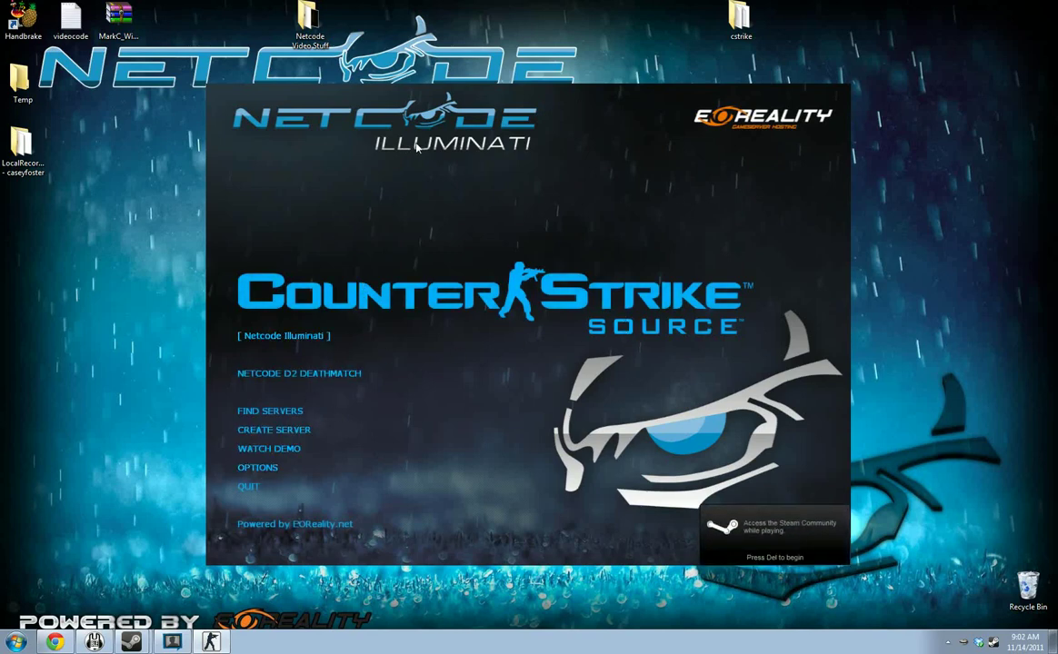
{"action": "left_click", "coordinate": [257, 467]}
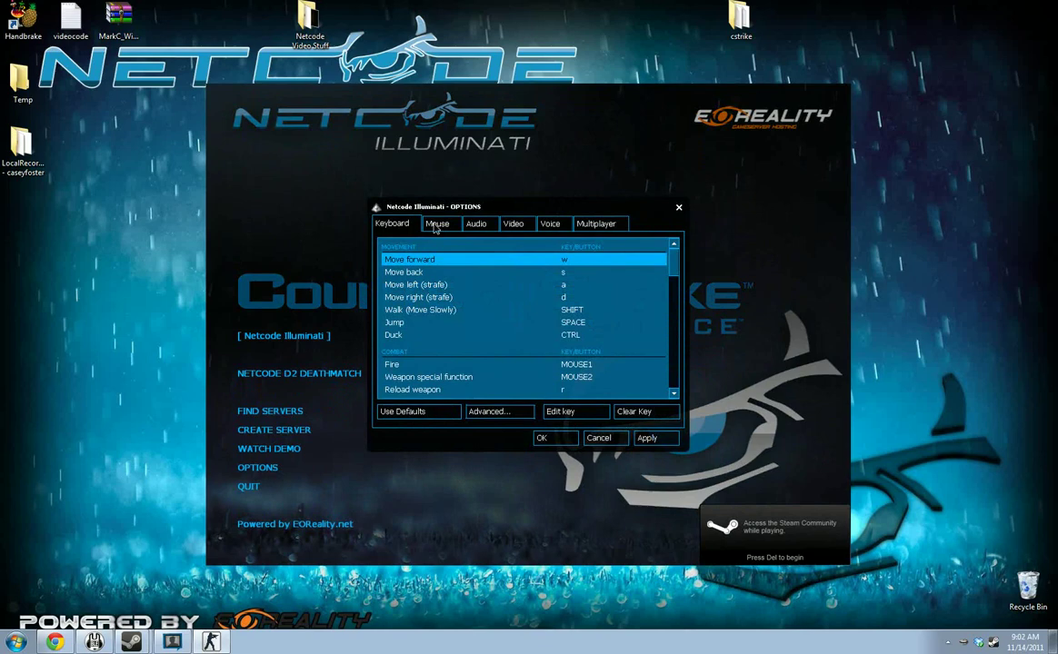
- Look through the audio, voice and advanced video options, cancel out of them and quit the game
{"action": "left_click", "coordinate": [476, 223]}
{"action": "left_click", "coordinate": [513, 224]}
{"action": "left_click", "coordinate": [550, 224]}
{"action": "left_click", "coordinate": [513, 224]}
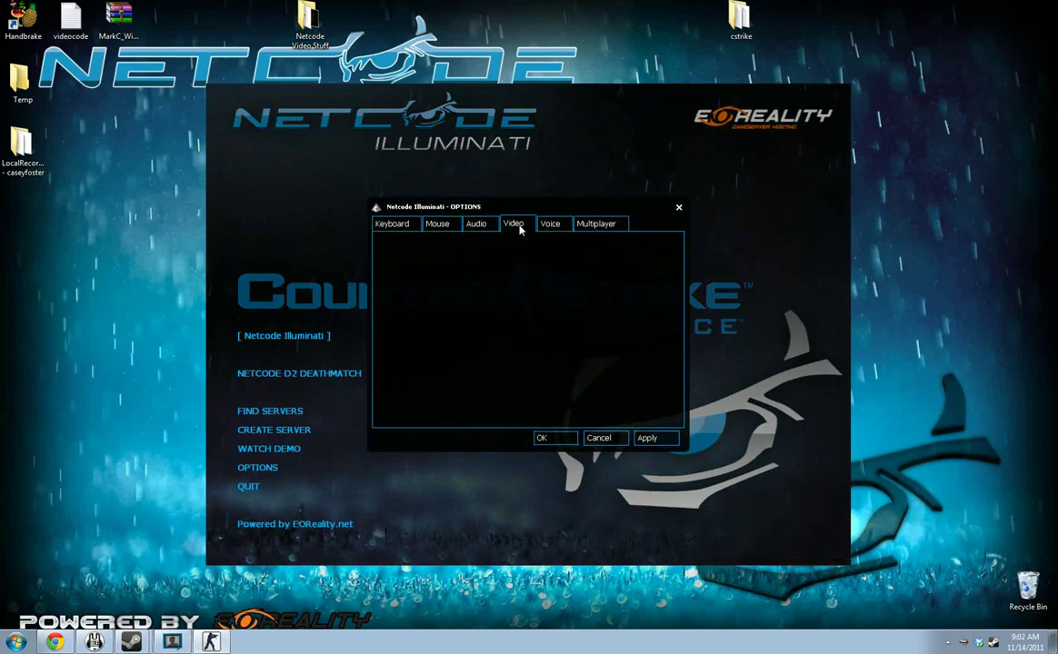
{"action": "left_click", "coordinate": [581, 397]}
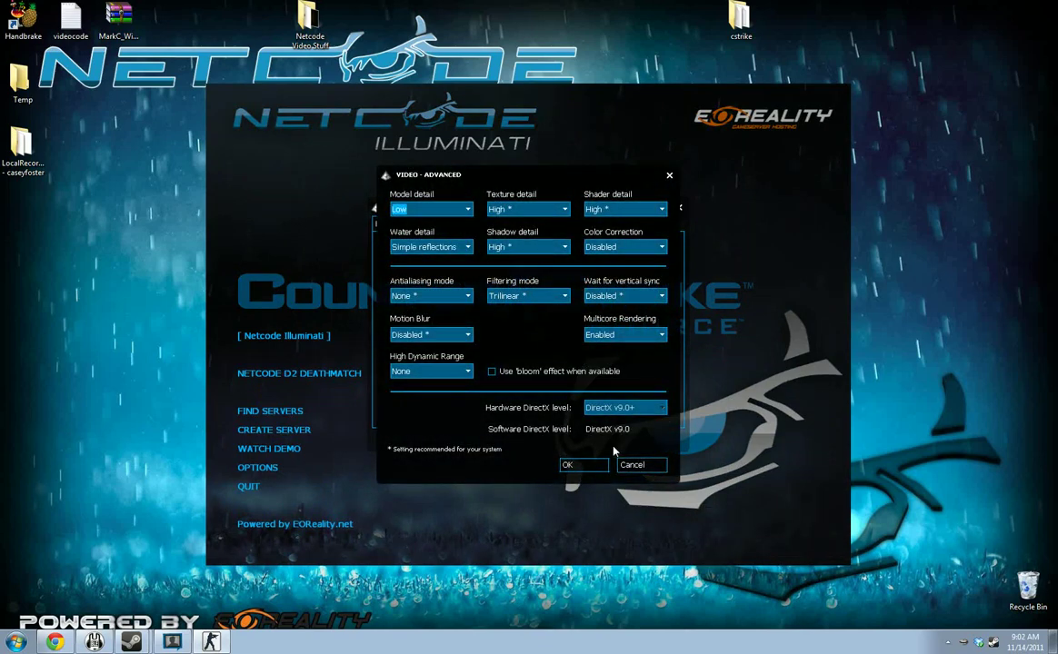
{"action": "left_click", "coordinate": [632, 464]}
{"action": "left_click", "coordinate": [591, 437]}
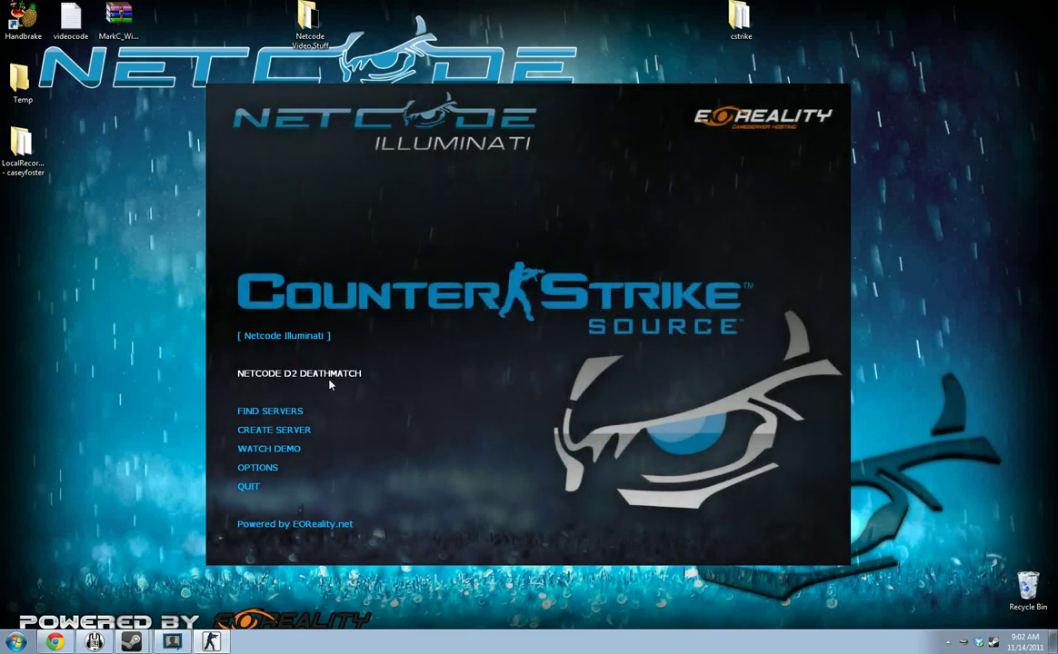
{"action": "left_click", "coordinate": [248, 488]}
{"action": "left_click", "coordinate": [505, 338]}
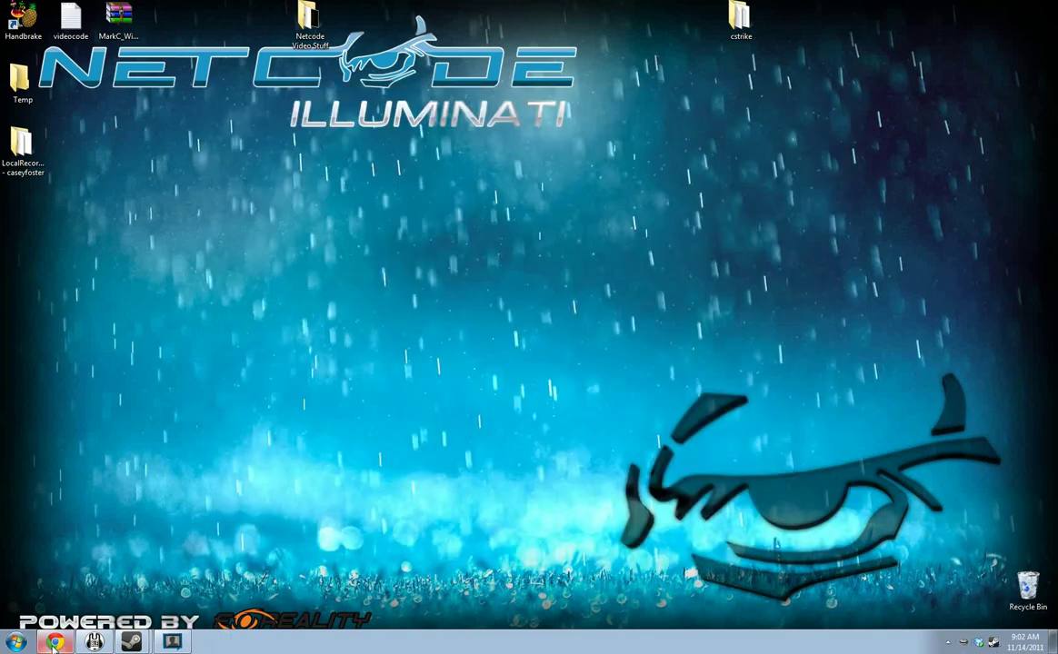
{"action": "left_click", "coordinate": [263, 446]}
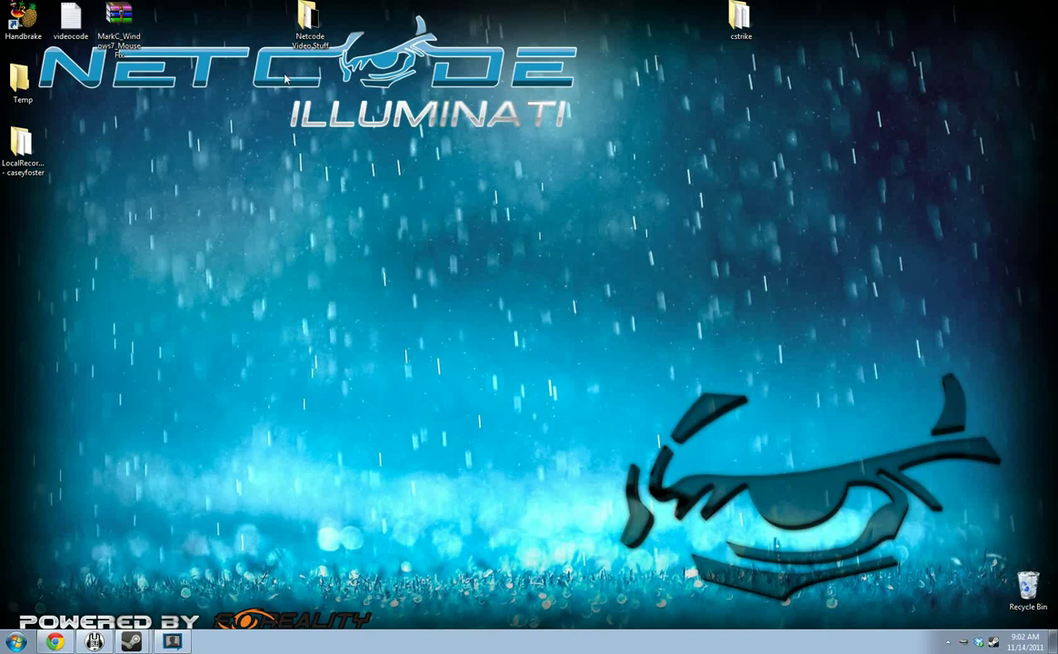
{"action": "key", "text": "super"}
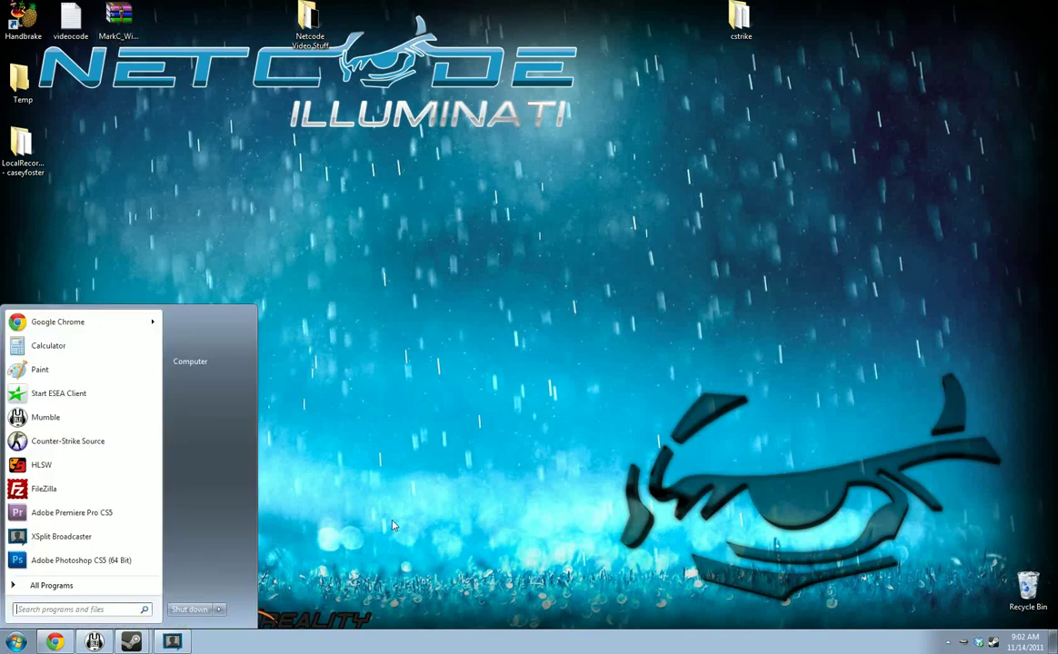
{"action": "key", "text": "super"}
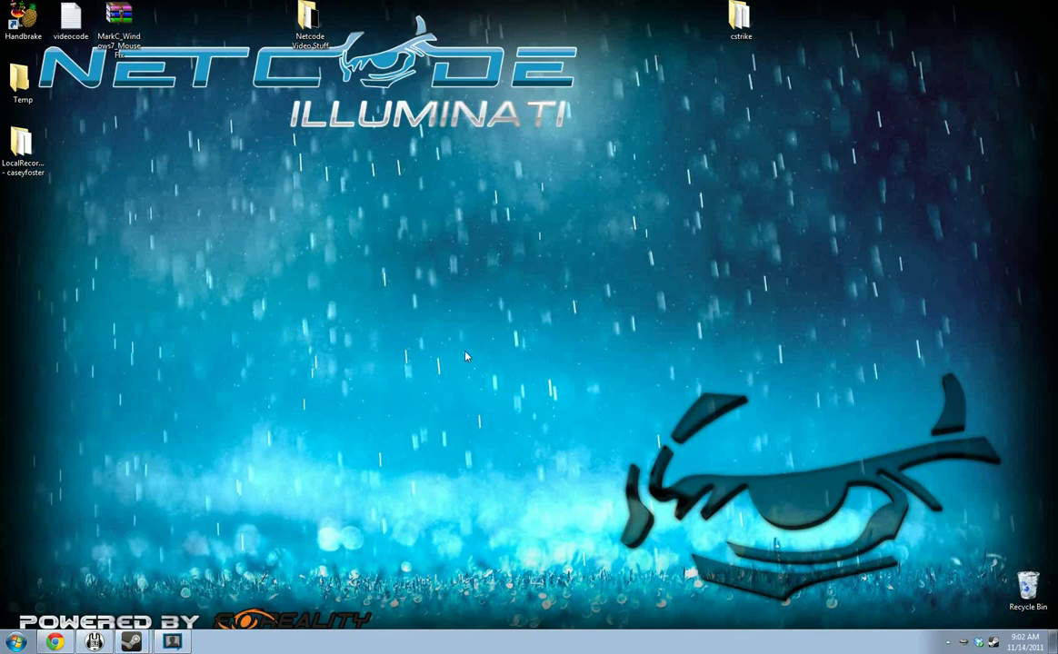
- Look over the config, map, GUI and wallpaper downloads on the Netcode media page and minimize Chrome
{"action": "left_click", "coordinate": [54, 643]}
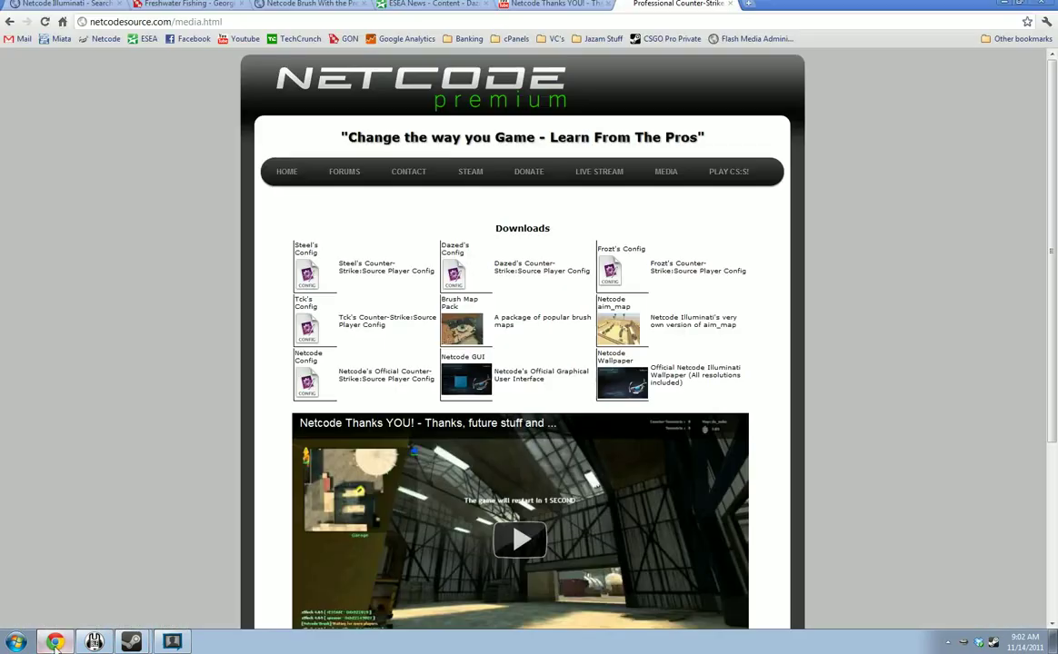
{"action": "scroll", "coordinate": [670, 378], "scroll_direction": "down", "scroll_amount": 1}
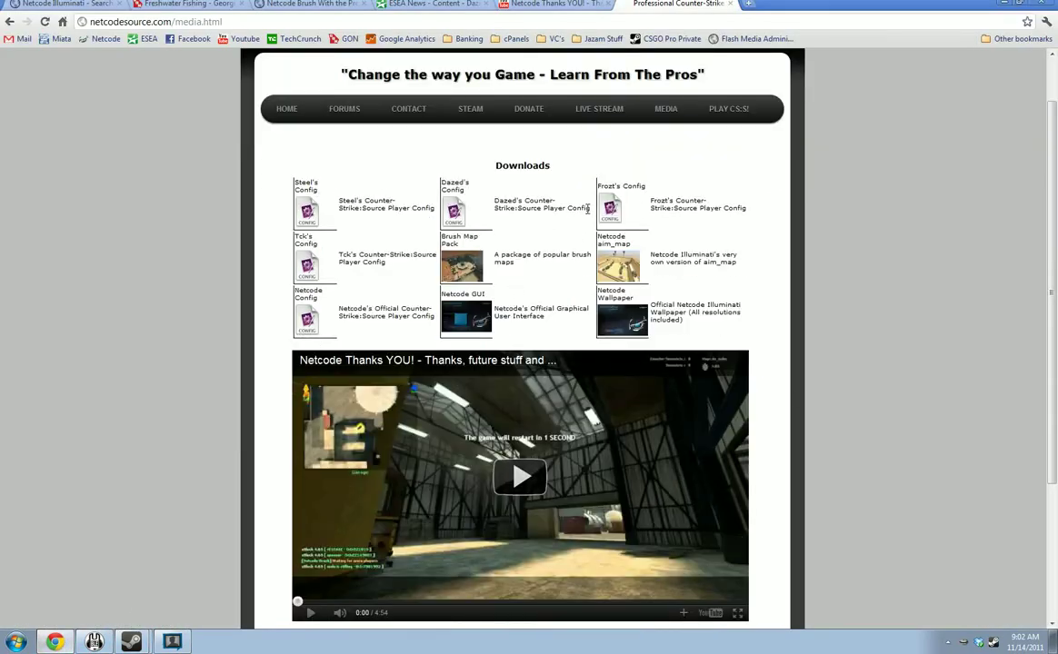
{"action": "scroll", "coordinate": [541, 443], "scroll_direction": "down", "scroll_amount": 3}
{"action": "scroll", "coordinate": [554, 318], "scroll_direction": "up", "scroll_amount": 4}
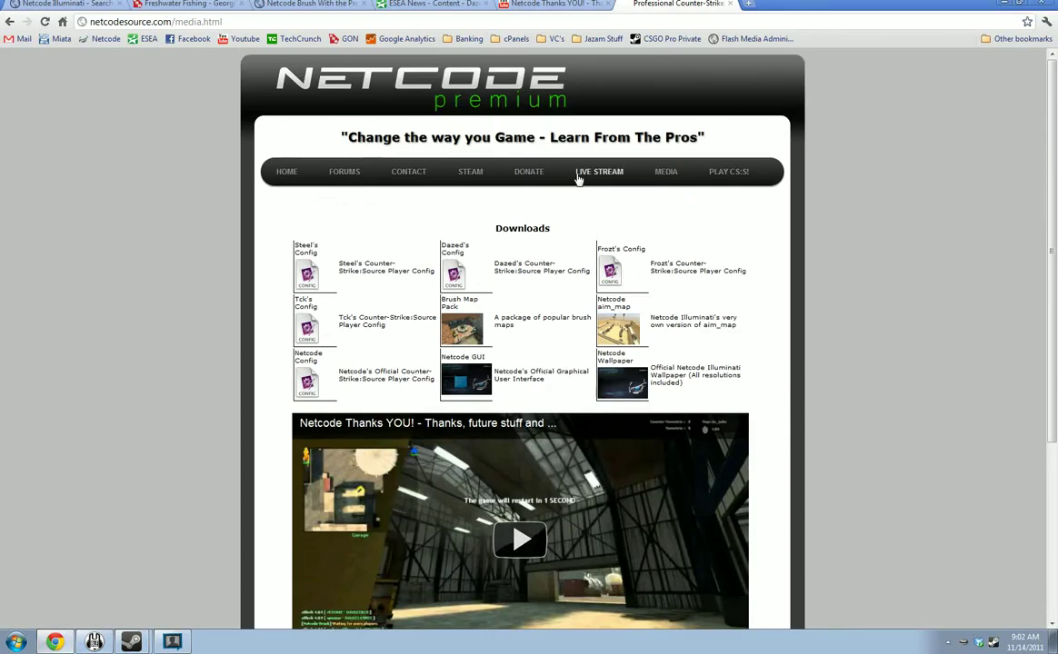
{"action": "left_click", "coordinate": [1006, 3]}
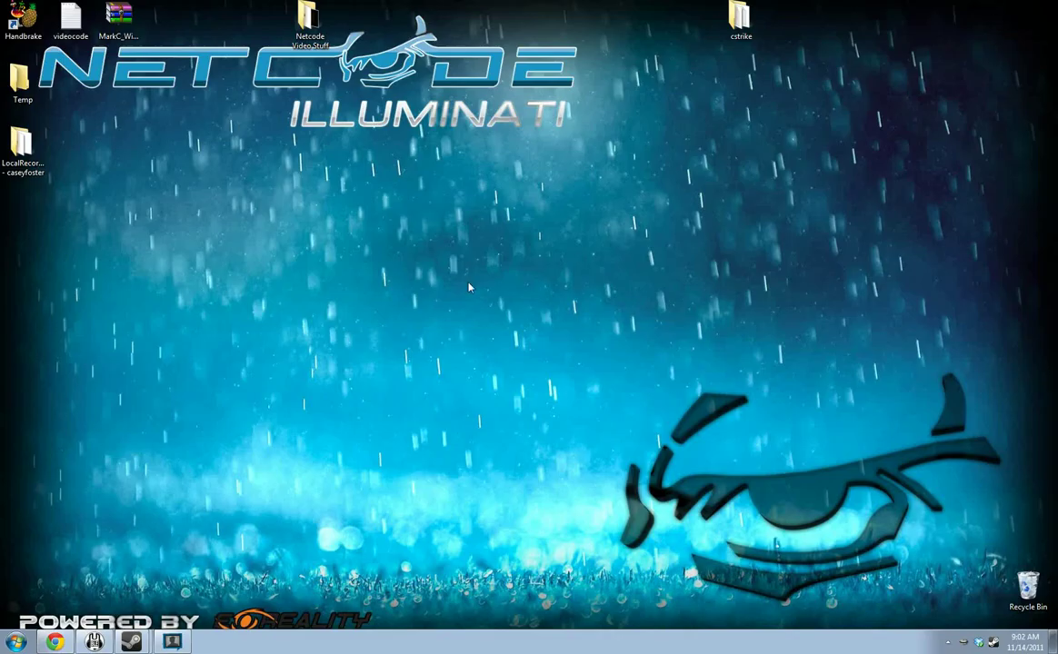